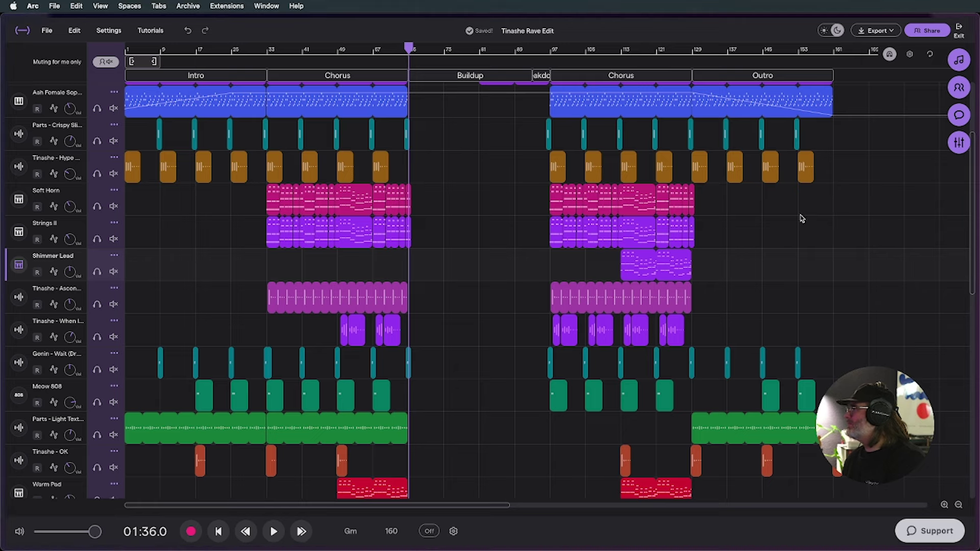
Play the song from the start of the Buildup section and examine which tracks play through it
click(481, 85)
key(space)
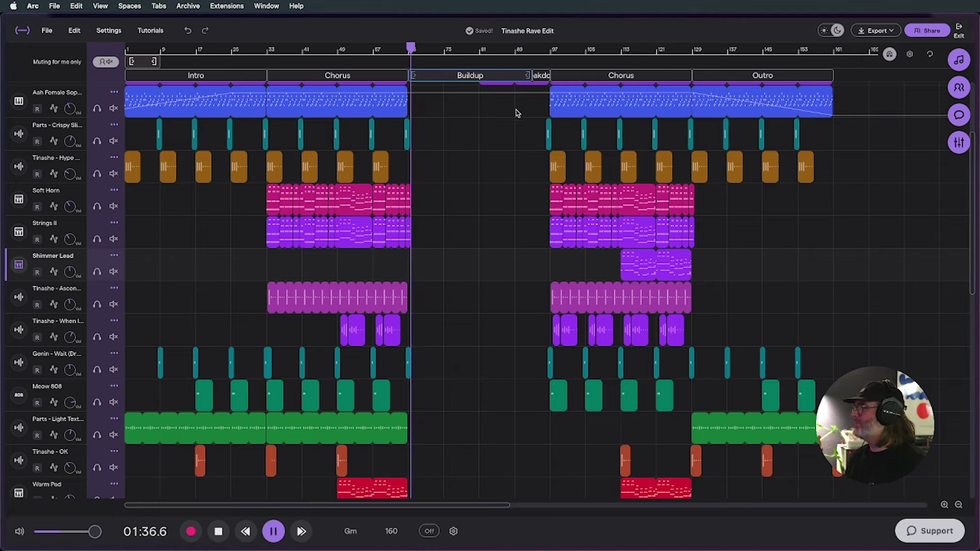
scroll(506, 194, down, 3)
scroll(466, 192, down, 5)
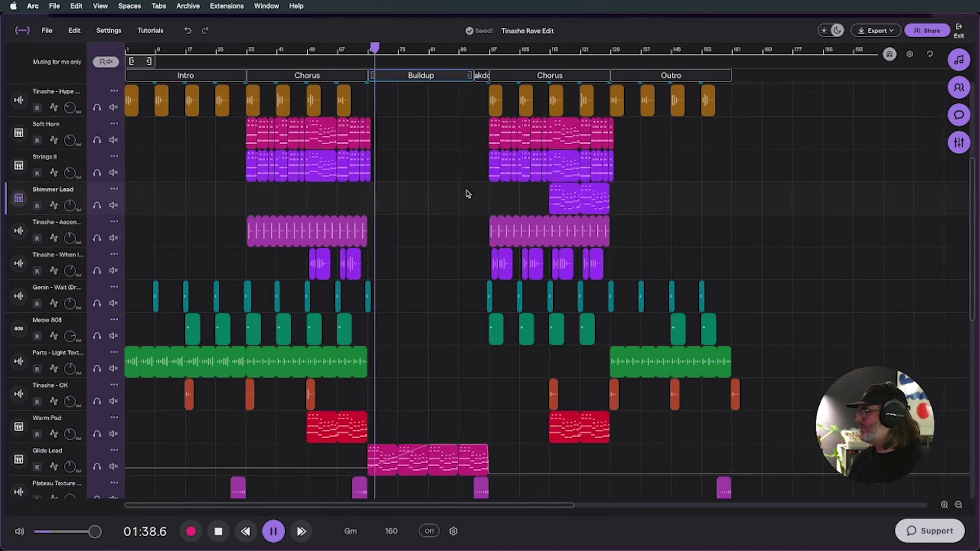
scroll(466, 193, down, 1)
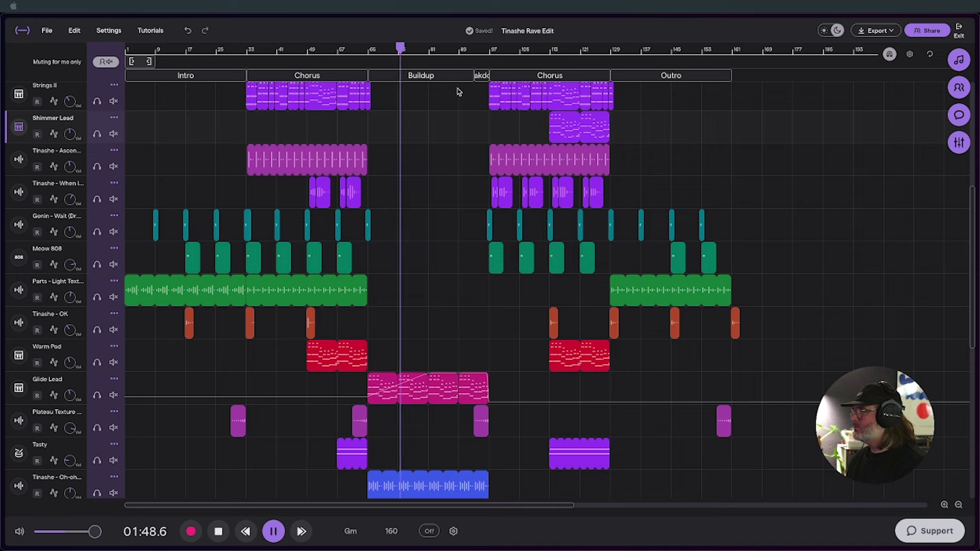
scroll(404, 174, down, 1)
scroll(408, 179, down, 4)
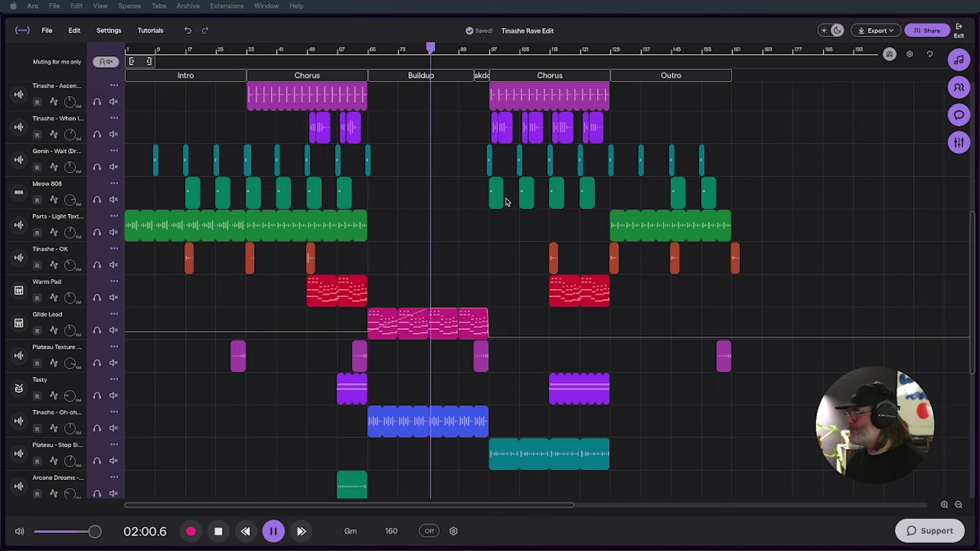
scroll(505, 198, up, 2)
scroll(507, 202, up, 3)
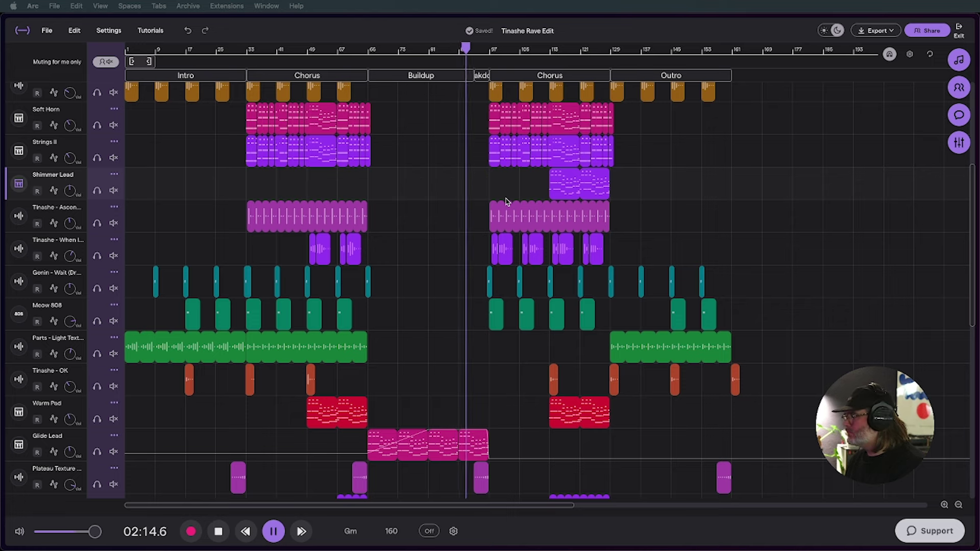
Listen to the first half of the second Chorus while examining its drum, bass, horn, string and vocal tracks
scroll(508, 207, up, 3)
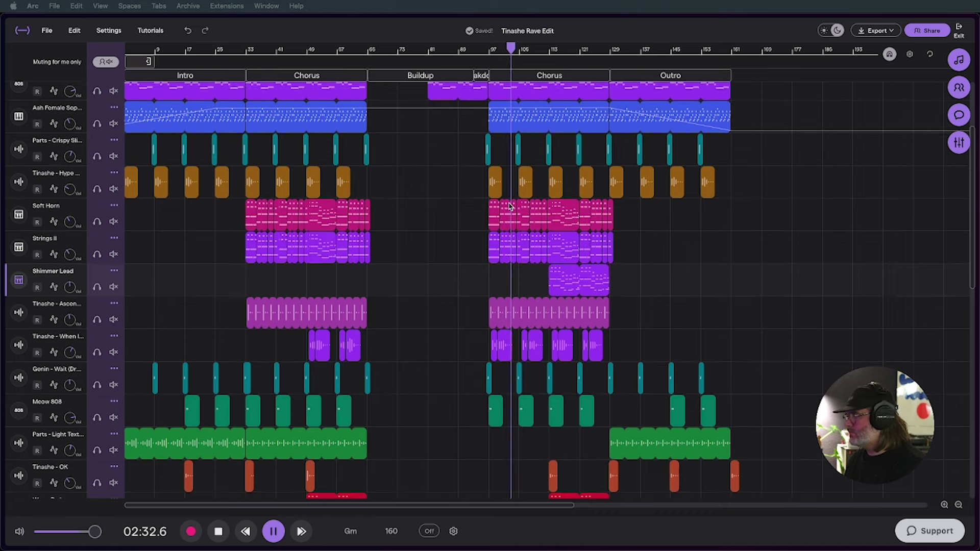
scroll(509, 205, down, 1)
scroll(509, 206, up, 1)
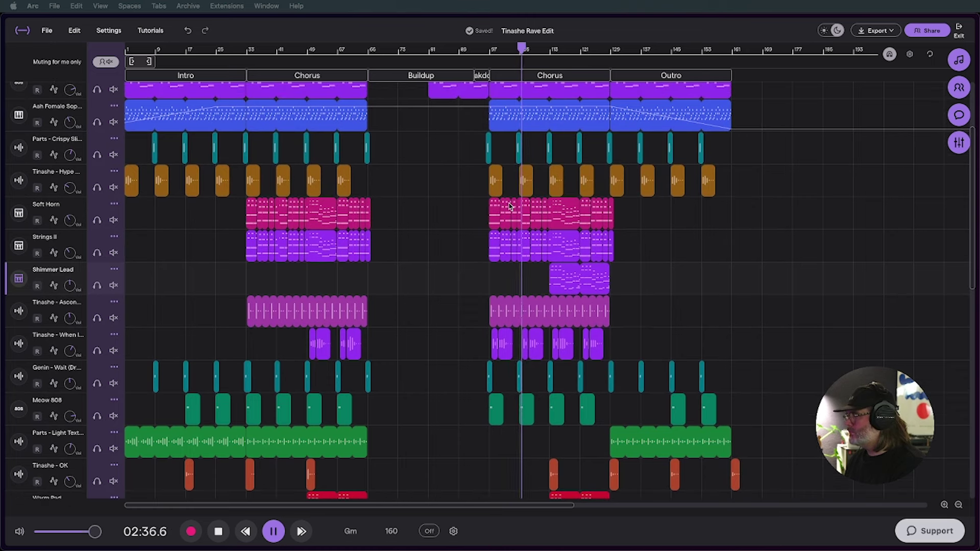
scroll(509, 205, up, 1)
scroll(509, 205, up, 2)
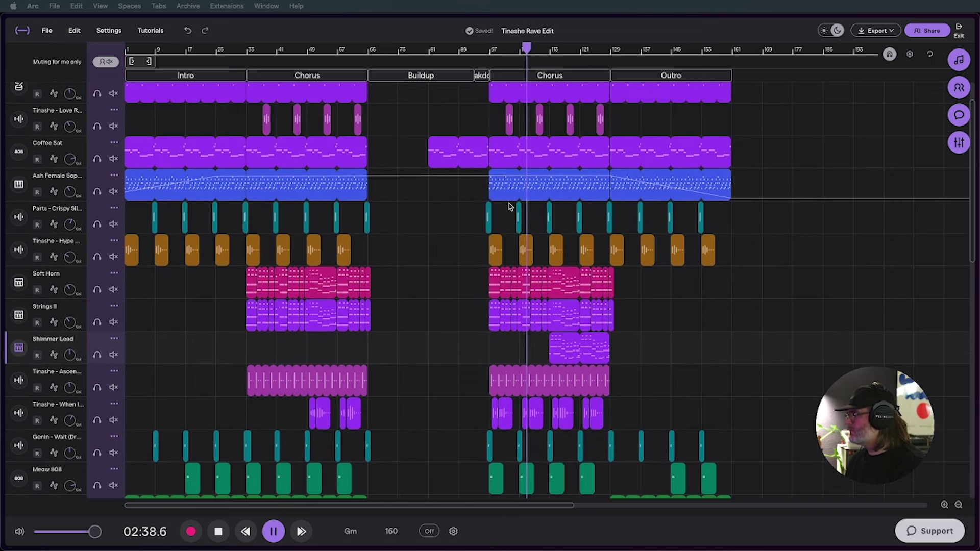
scroll(509, 206, down, 1)
scroll(509, 206, down, 3)
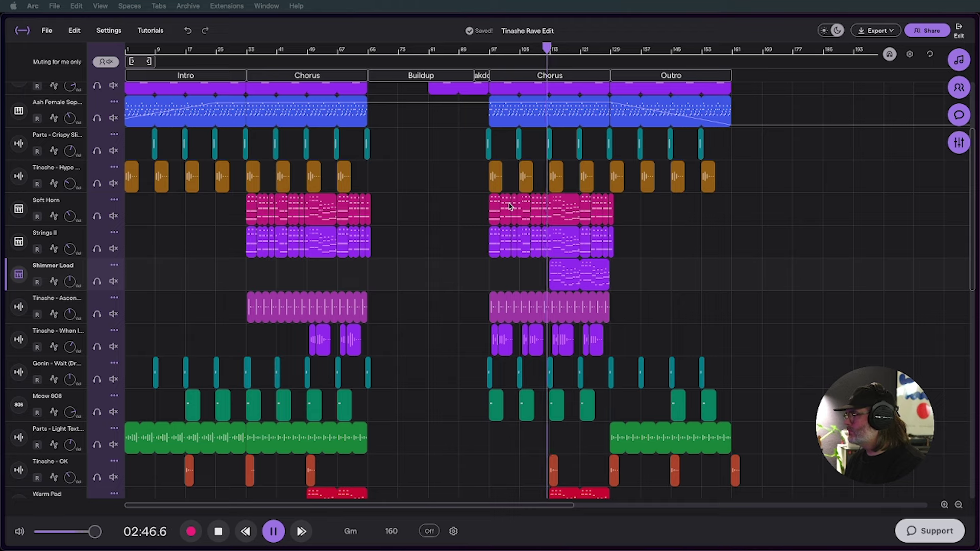
Listen to the second half of the second Chorus, examining its added lead and pad layers, and stop playback early in the Outro
scroll(575, 320, down, 3)
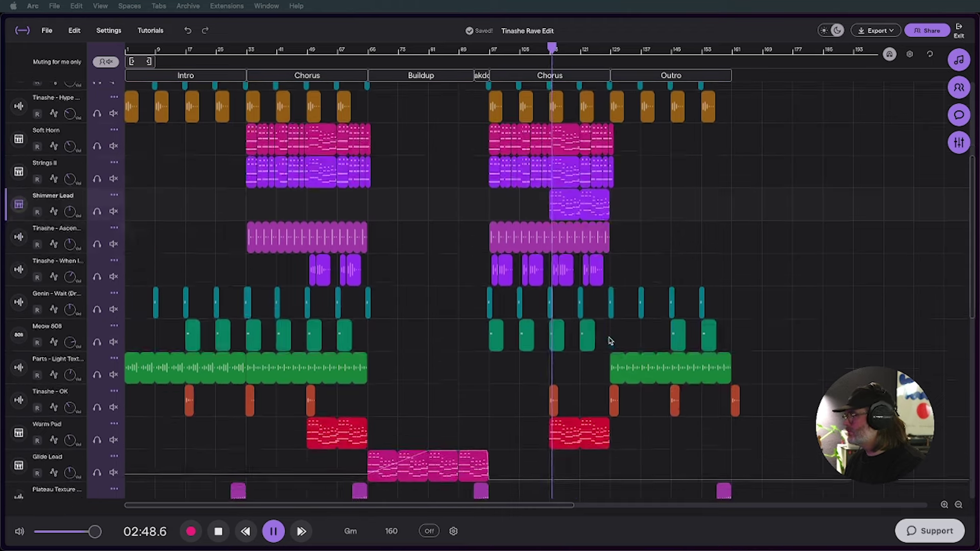
scroll(575, 320, down, 1)
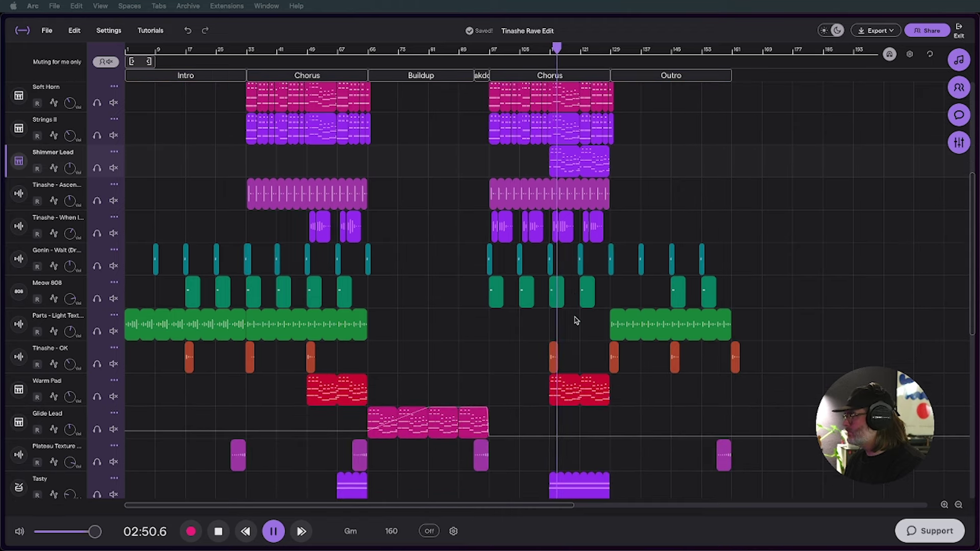
scroll(575, 320, down, 1)
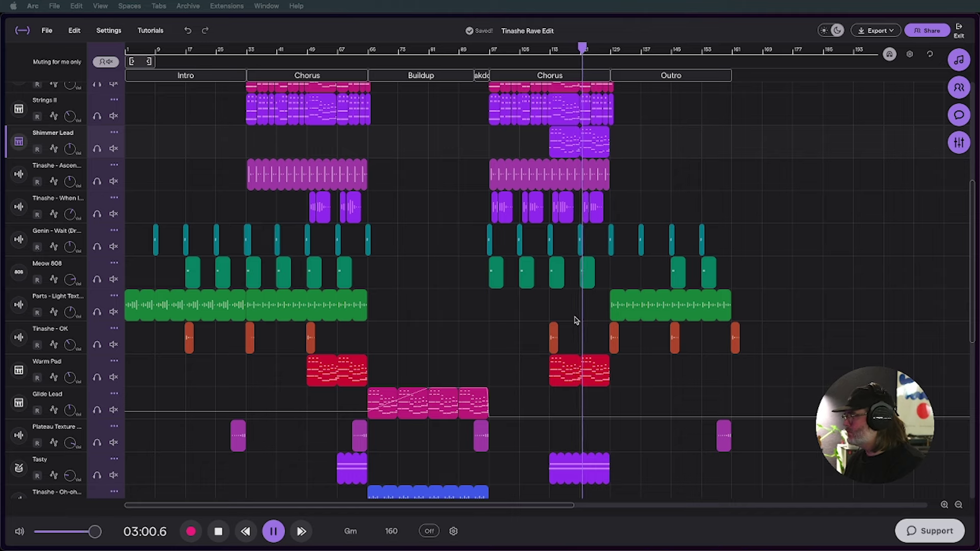
scroll(575, 320, up, 5)
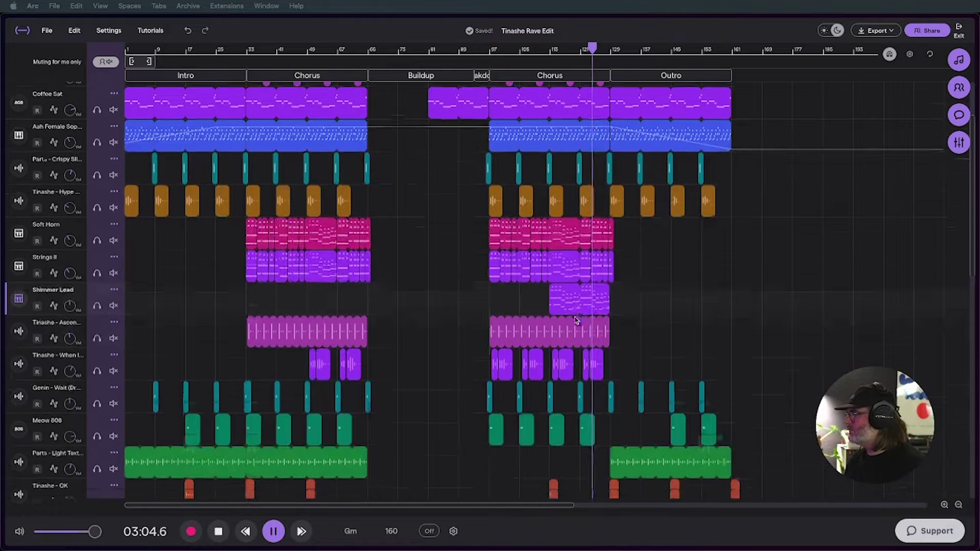
scroll(575, 320, down, 2)
scroll(575, 319, down, 2)
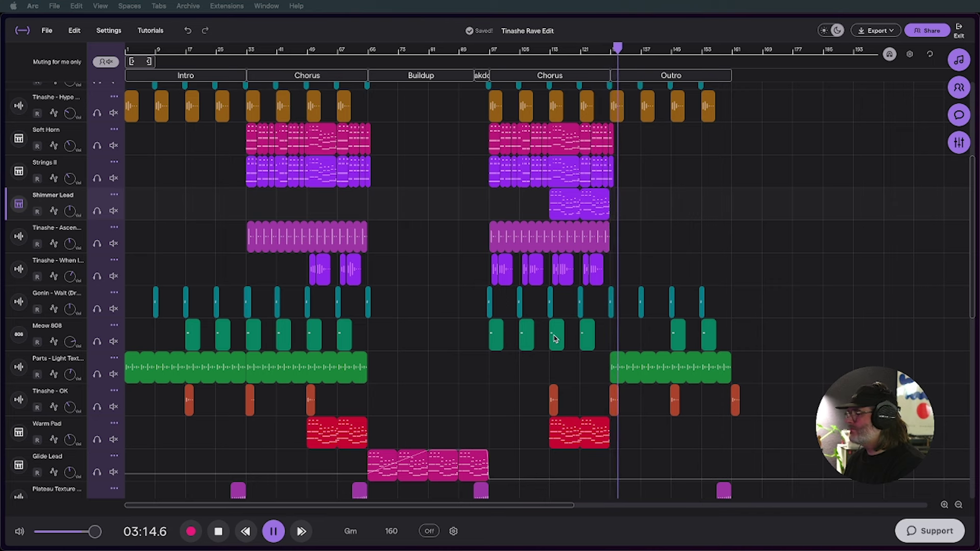
click(564, 334)
key(space)
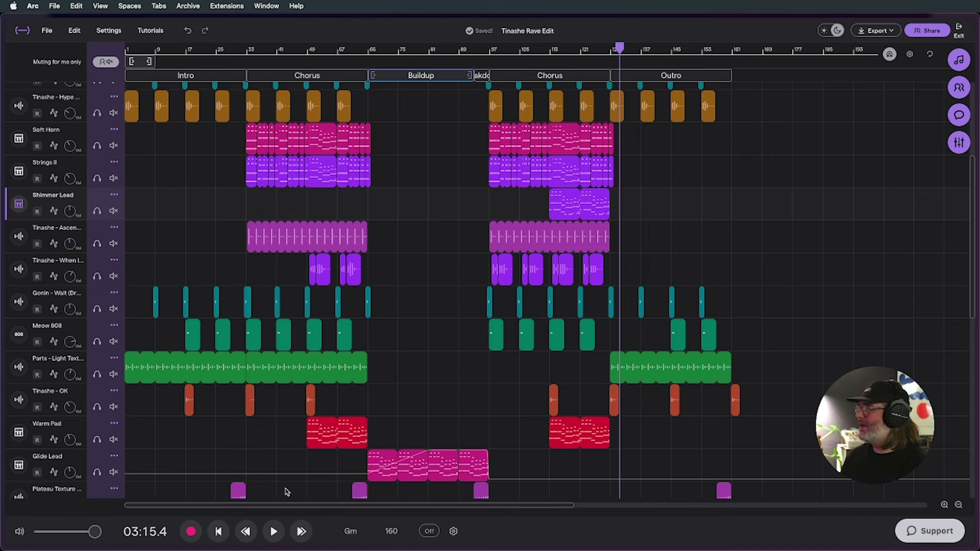
Audition the "Tinashe - When I..." vocal track soloed from the second Chorus at bar 97, then stop playback and unsolo it
scroll(489, 279, up, 5)
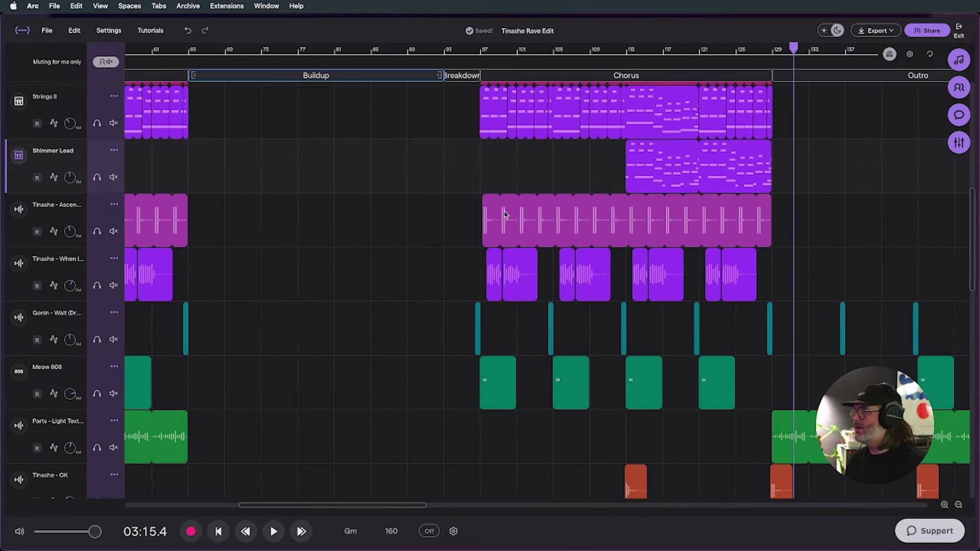
click(480, 50)
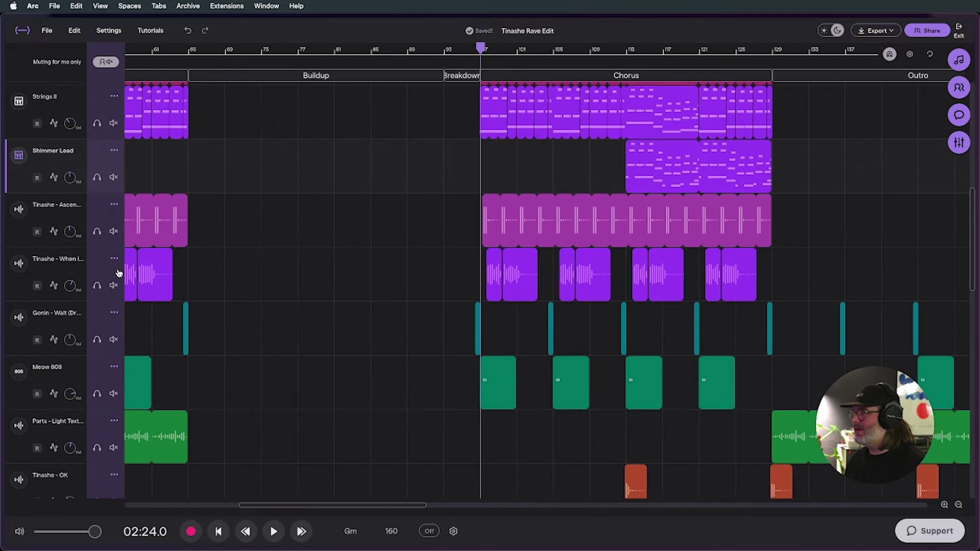
click(97, 286)
key(space)
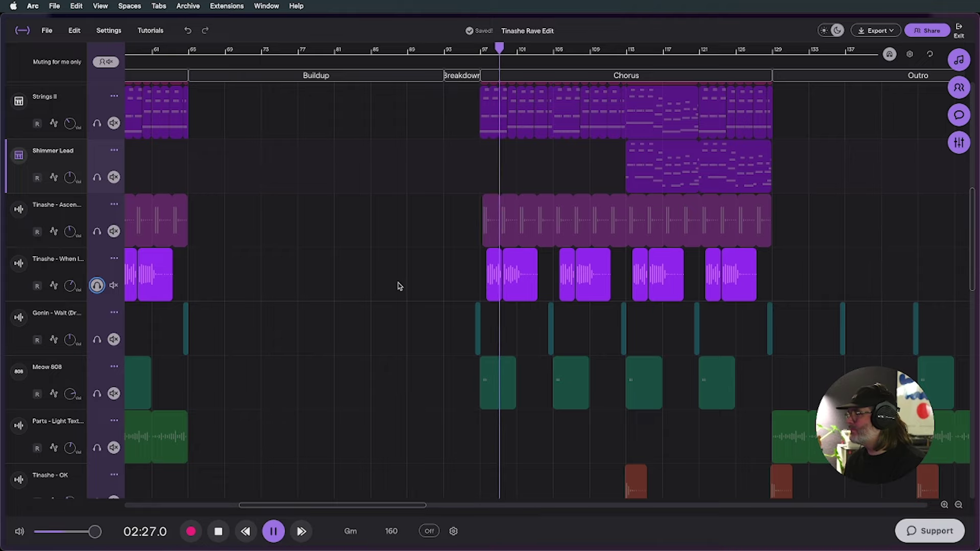
scroll(393, 286, down, 3)
scroll(393, 286, down, 5)
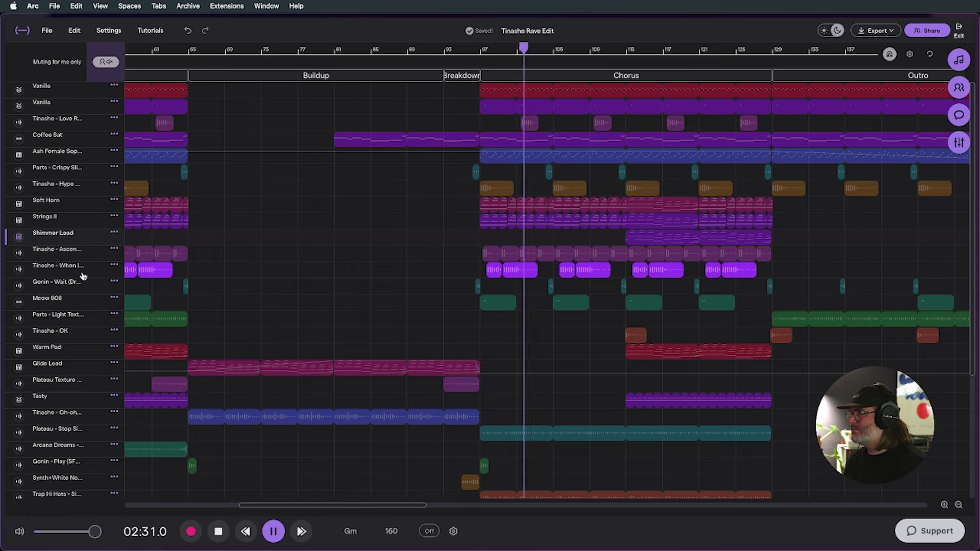
scroll(100, 275, up, 5)
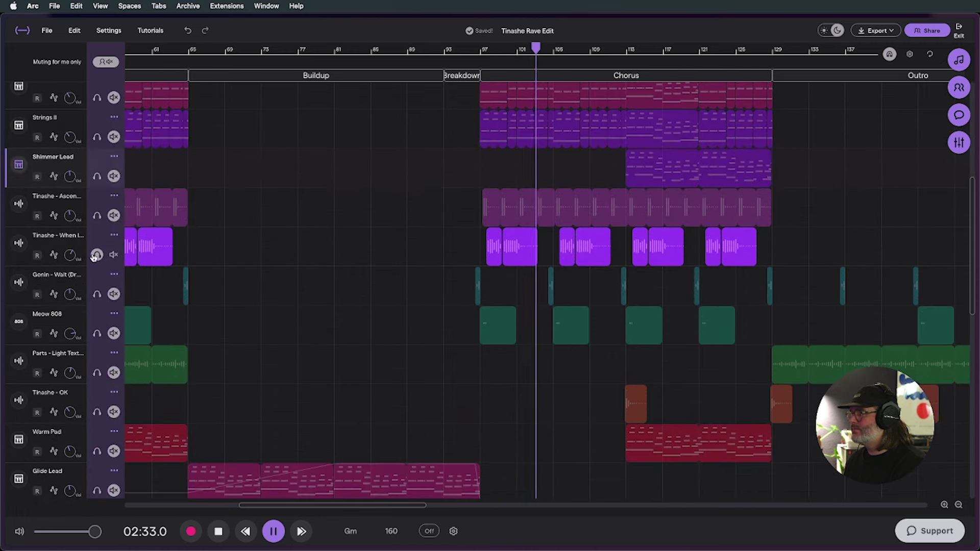
key(space)
Review the whole arrangement, then play the song from the start of the Intro and pause before the first Chorus
scroll(222, 267, left, 3)
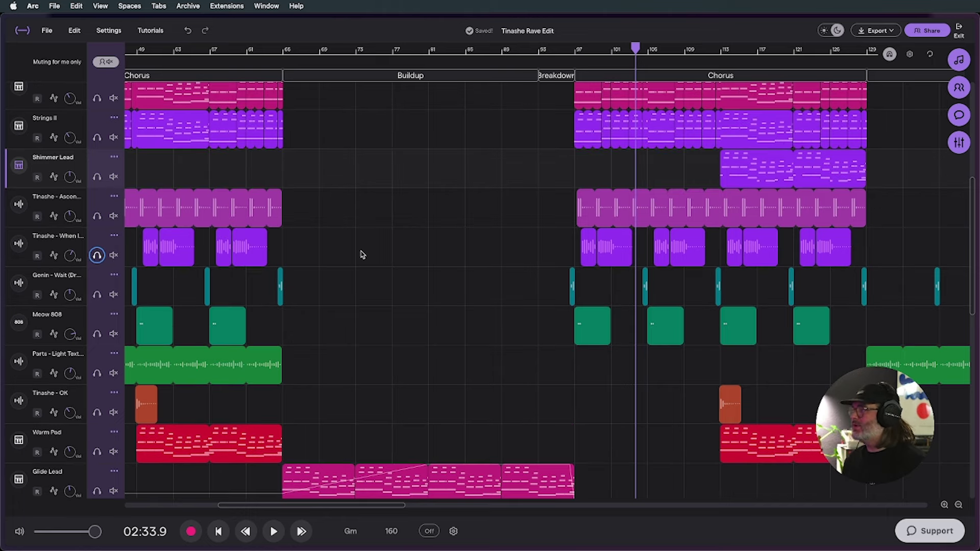
scroll(361, 254, down, 5)
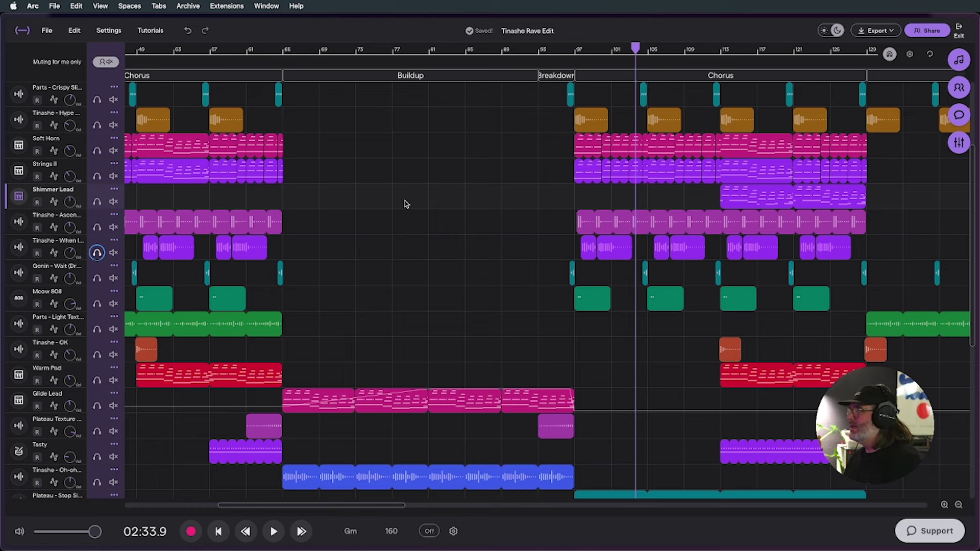
scroll(406, 204, down, 2)
scroll(400, 205, down, 5)
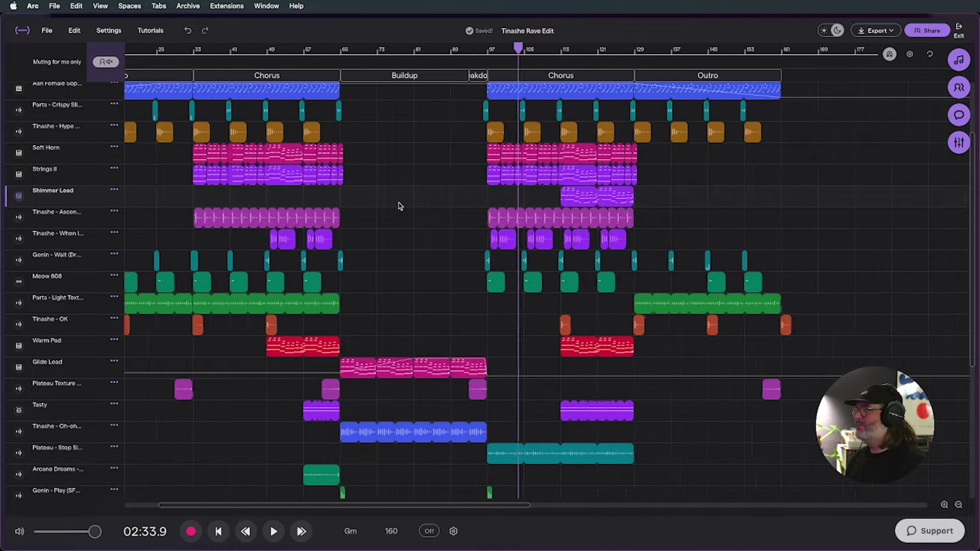
scroll(401, 205, down, 2)
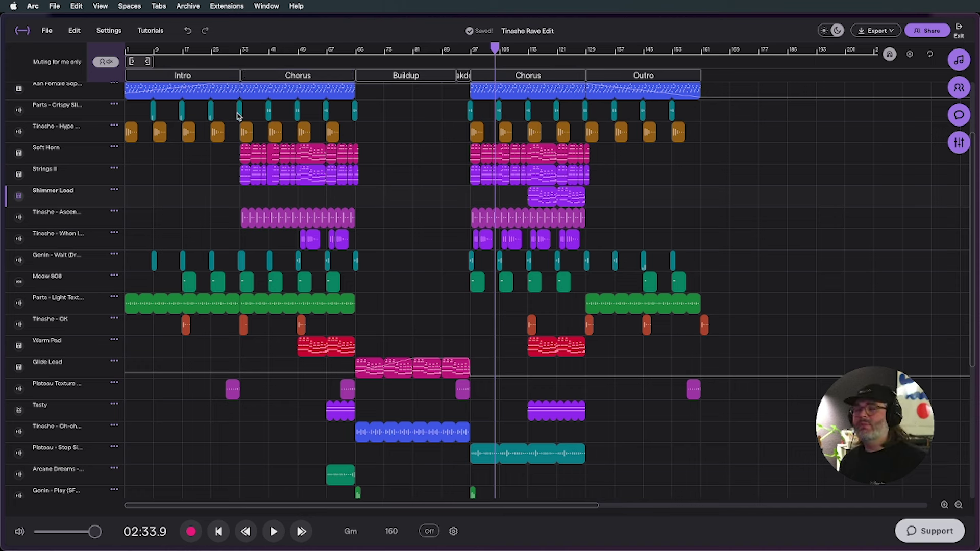
click(195, 77)
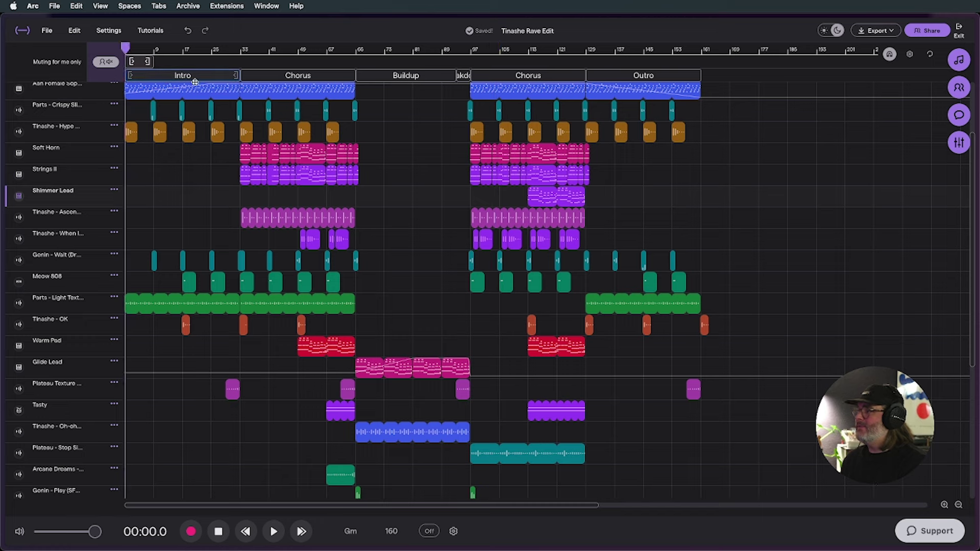
key(space)
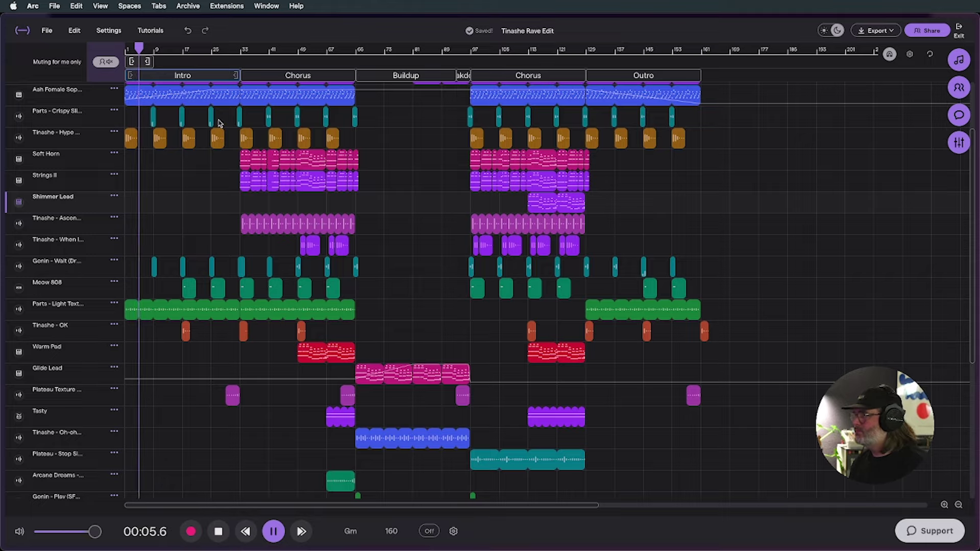
scroll(204, 125, up, 4)
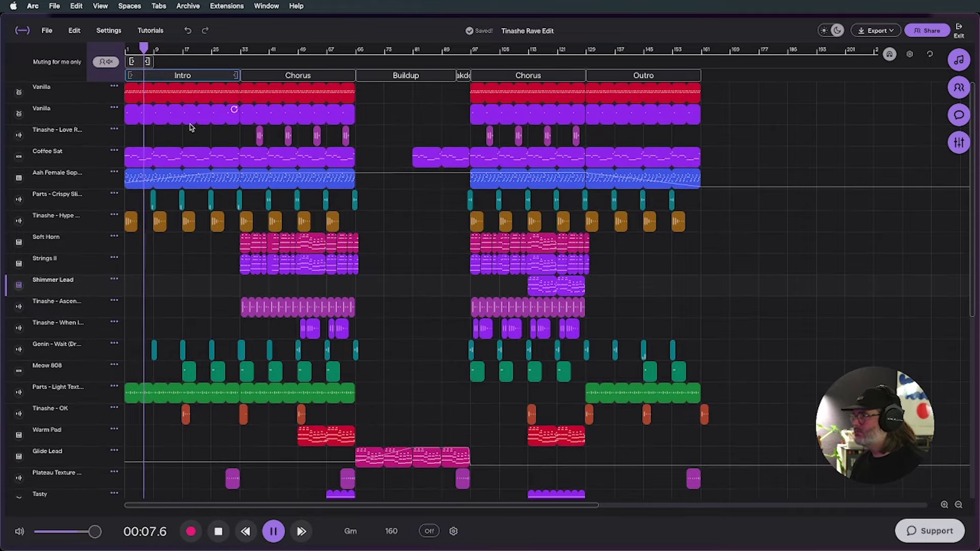
scroll(190, 127, down, 3)
scroll(167, 113, up, 2)
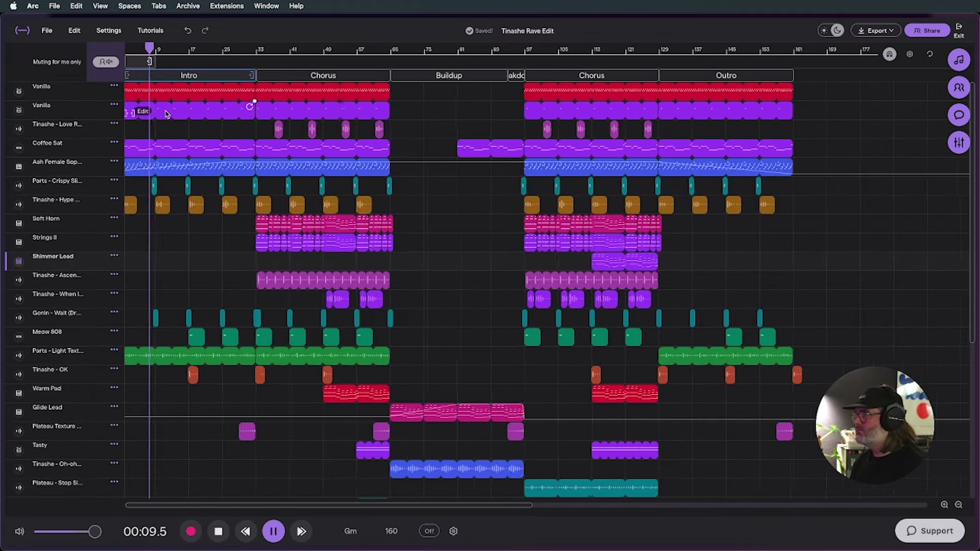
scroll(167, 114, up, 1)
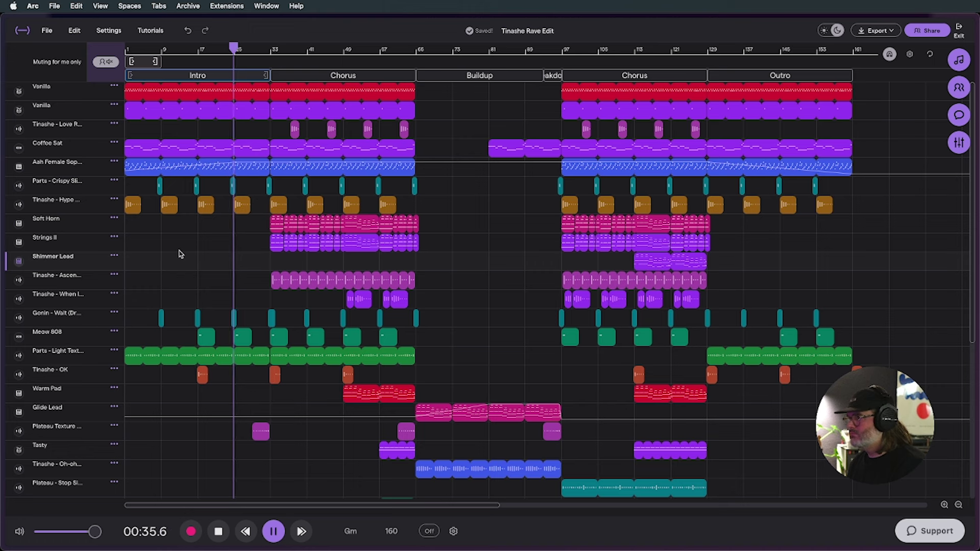
key(space)
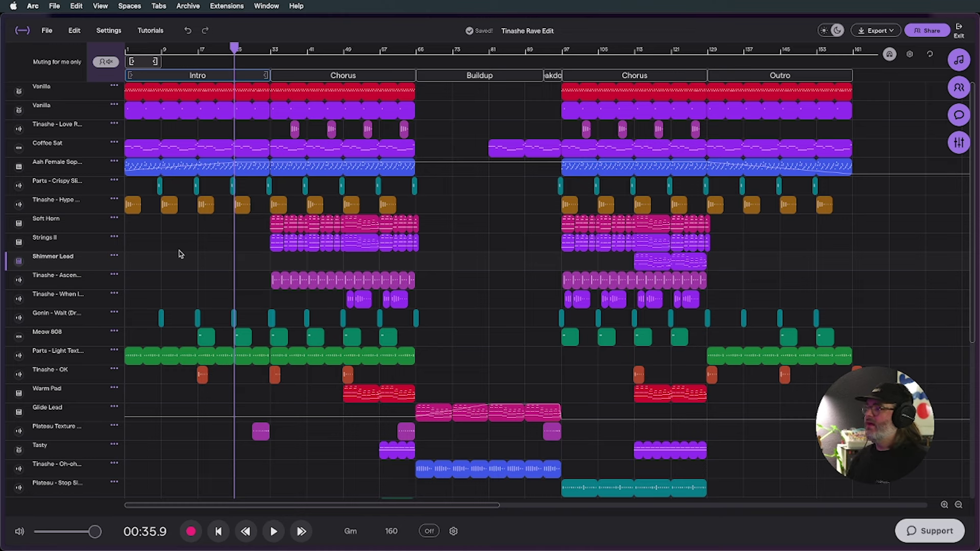
Move the playhead to bar 17 in the Intro and examine the tracks leading into the first Chorus
click(200, 50)
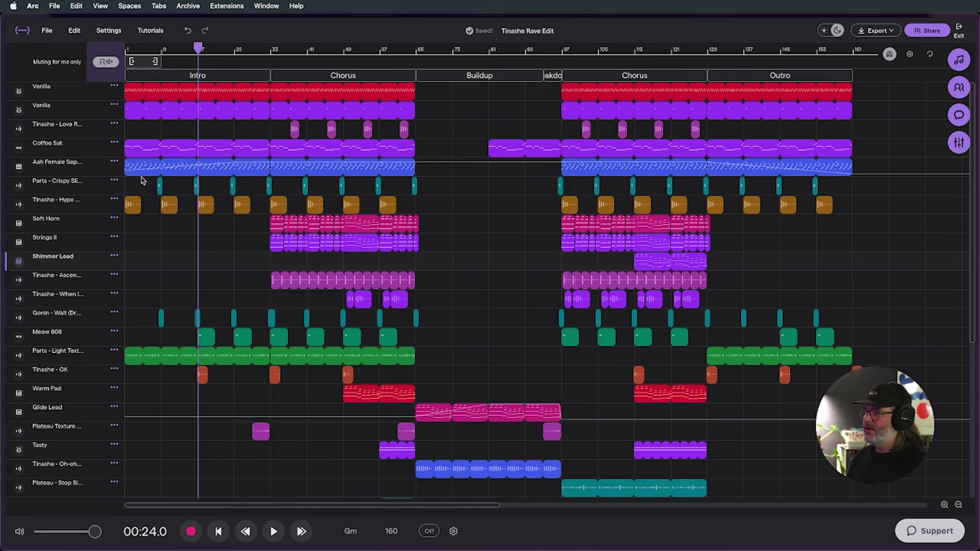
scroll(170, 171, up, 3)
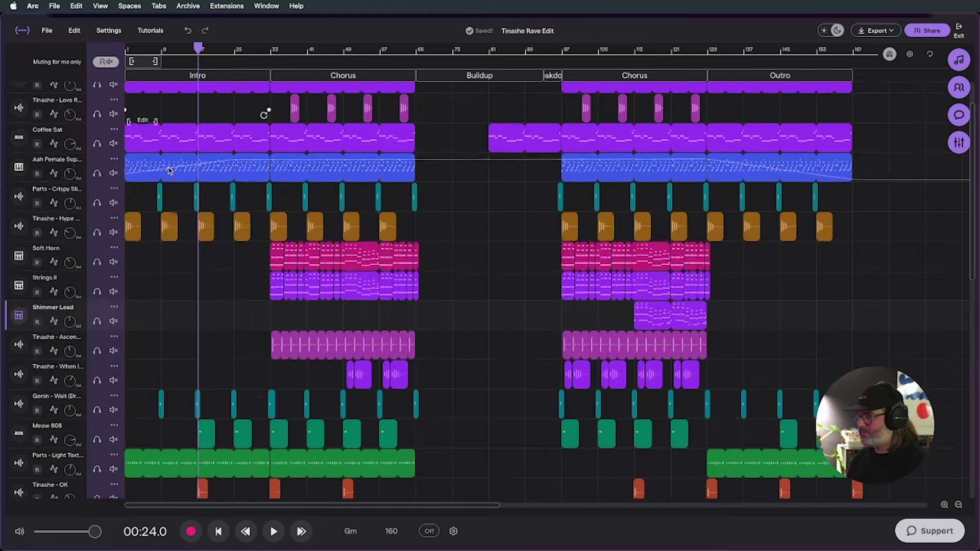
scroll(170, 170, up, 2)
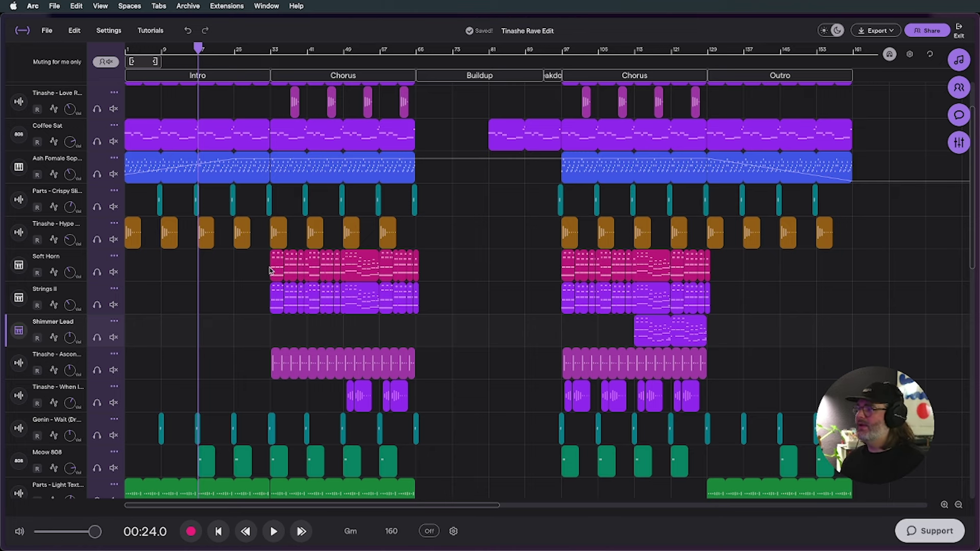
scroll(273, 243, down, 3)
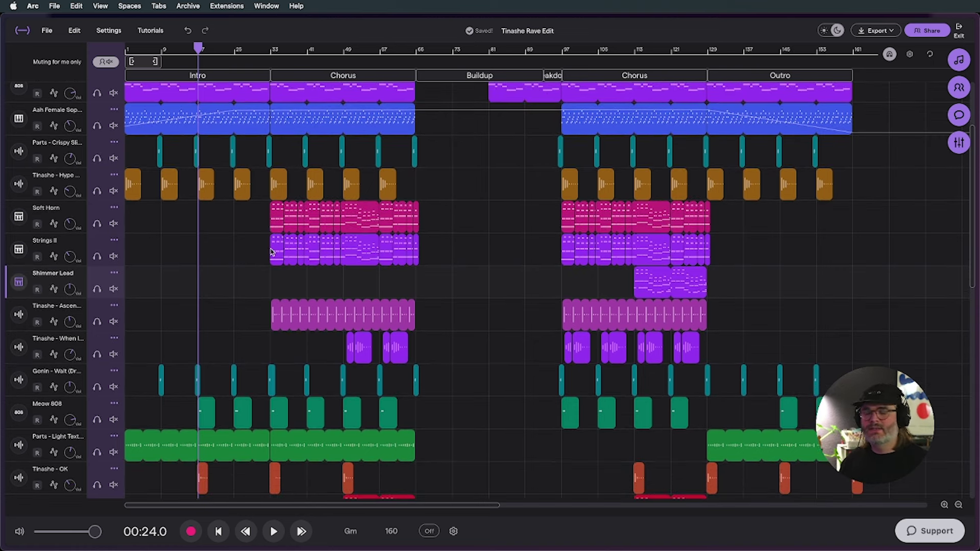
scroll(302, 171, down, 2)
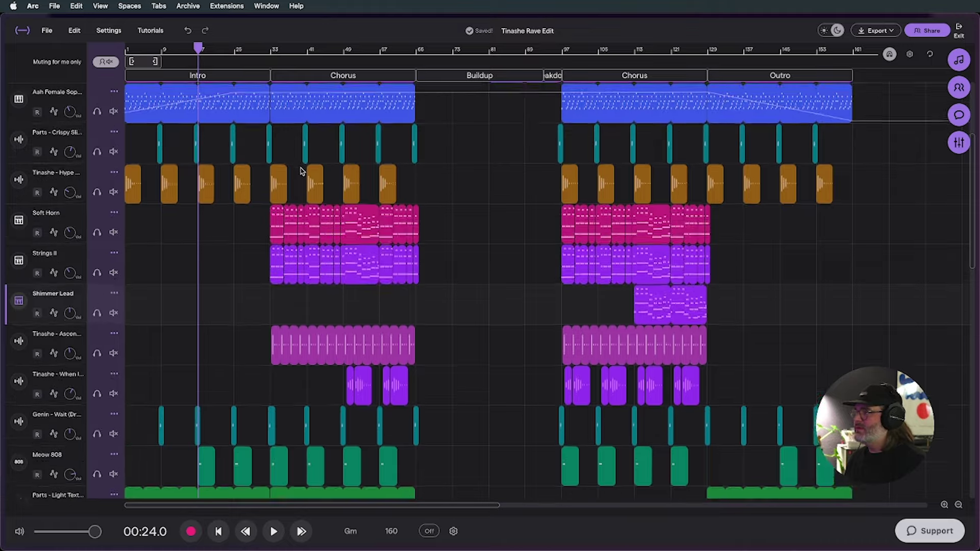
Play the arrangement from bar 29 near the end of the Intro into the first Chorus, following its layered tracks
scroll(256, 161, up, 5)
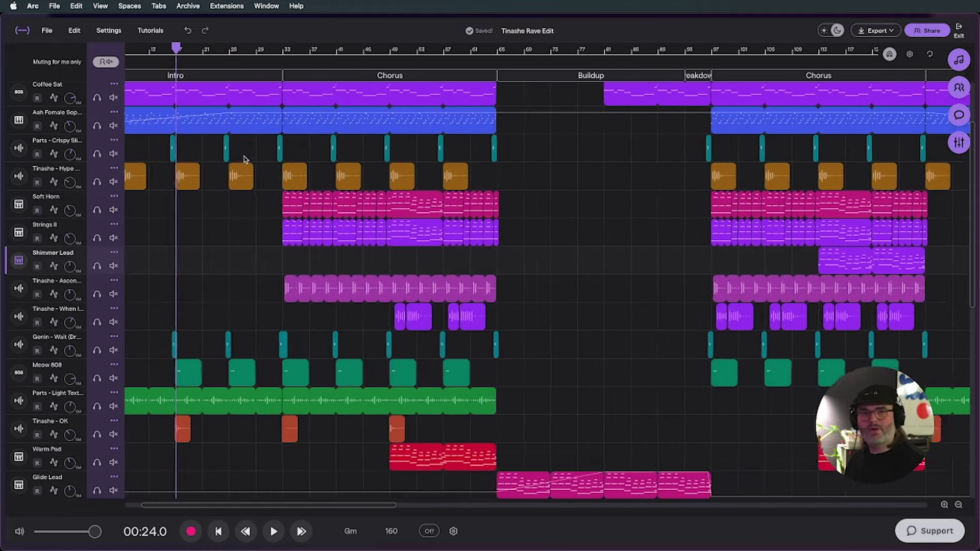
scroll(250, 164, left, 2)
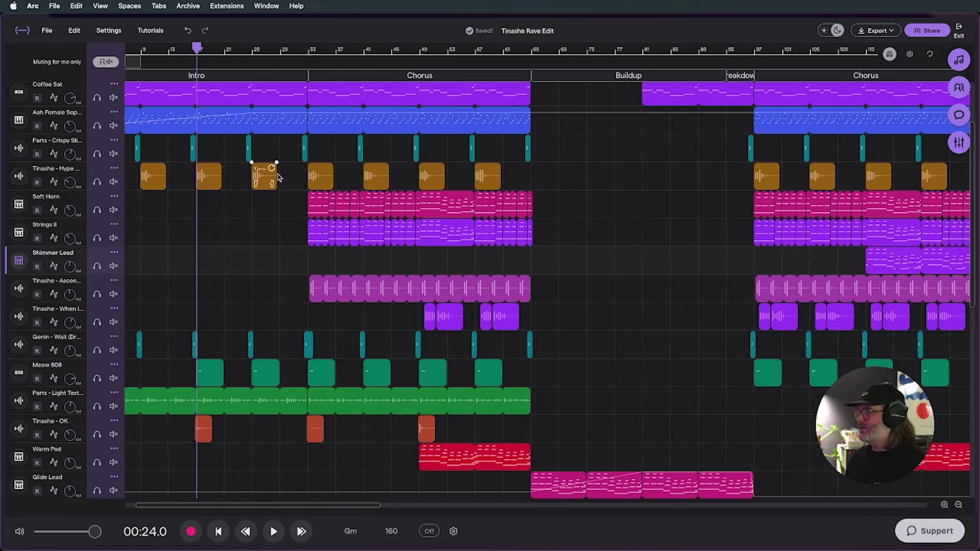
scroll(281, 208, up, 1)
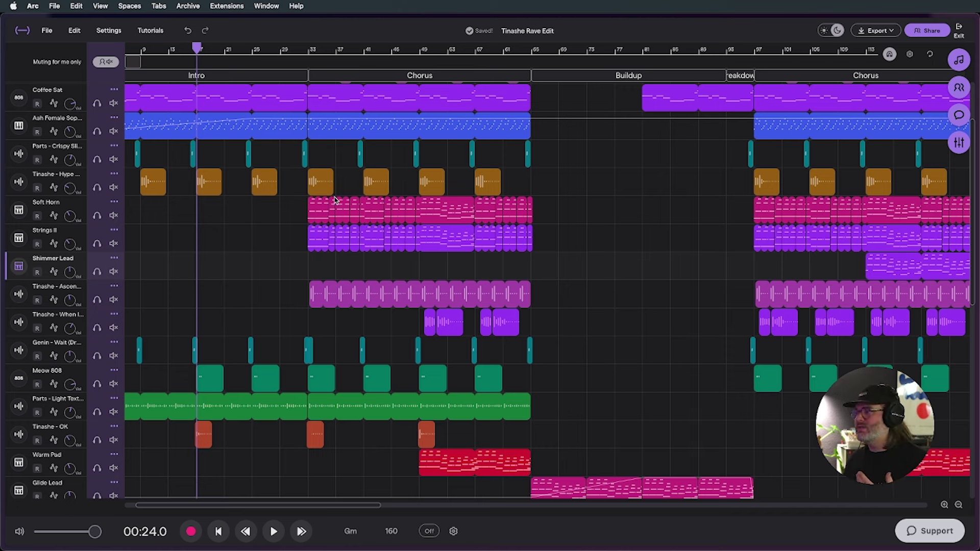
click(282, 49)
key(space)
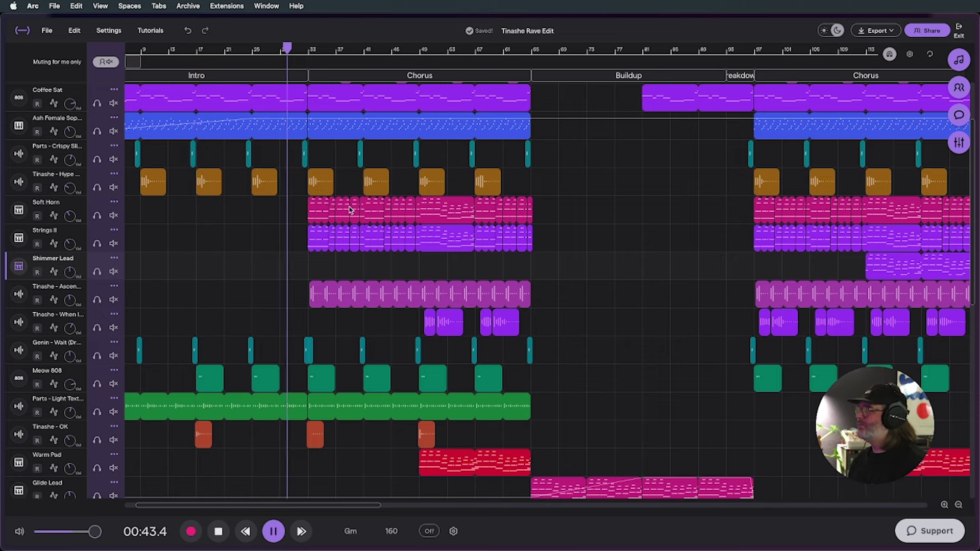
scroll(335, 207, up, 2)
scroll(334, 207, up, 3)
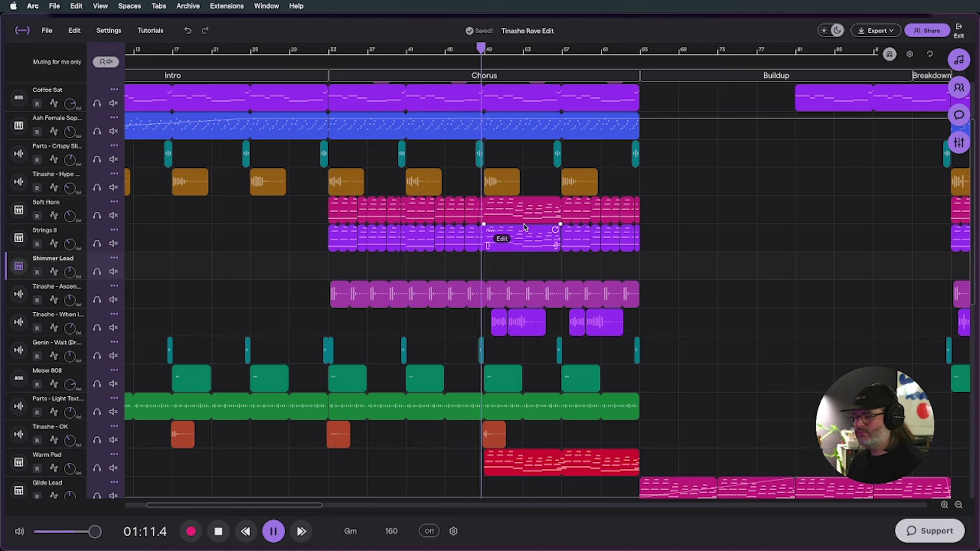
Listen to the second half of the first Chorus, examining its string, vocal and drum layers, and pause just inside the Buildup
mouse_move(2, 276)
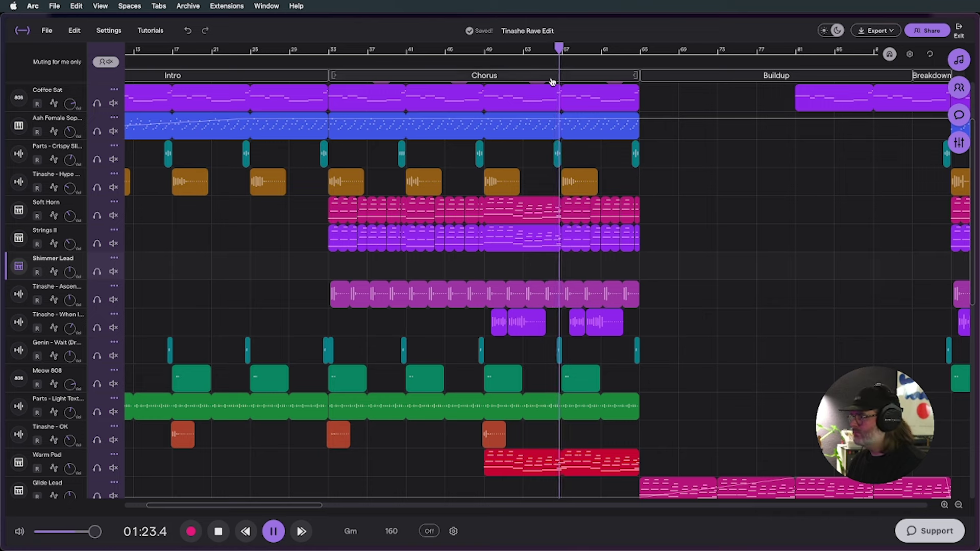
click(554, 221)
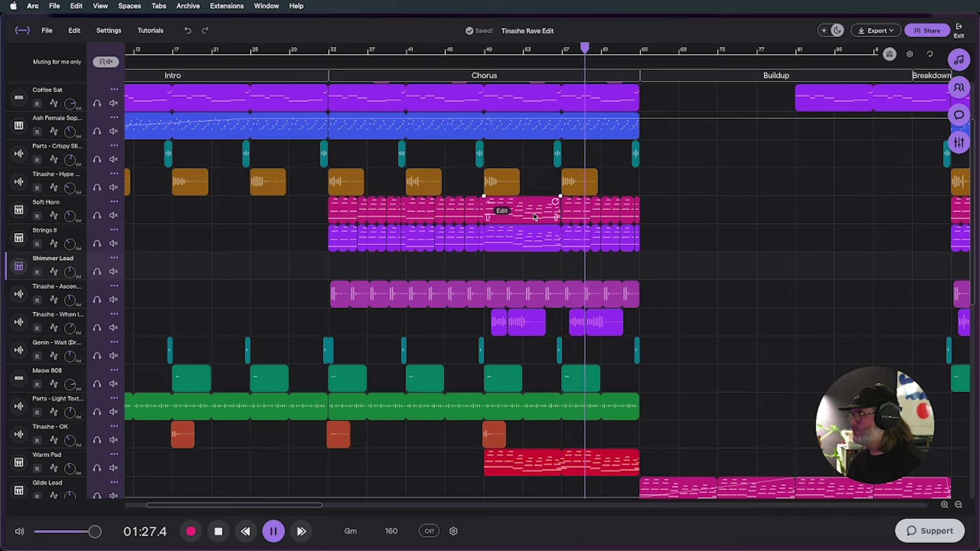
click(601, 329)
scroll(601, 244, down, 3)
scroll(601, 244, down, 2)
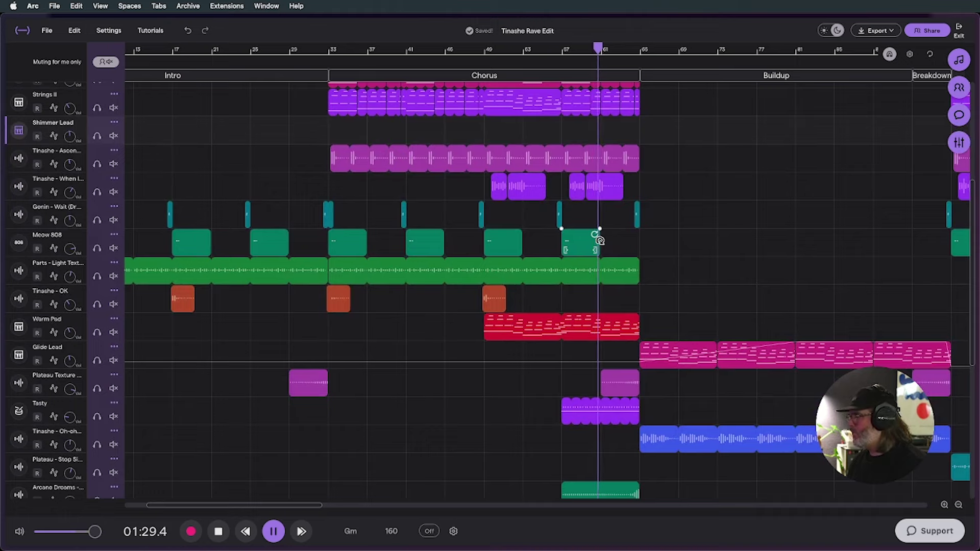
scroll(600, 243, up, 1)
click(598, 245)
scroll(600, 243, up, 2)
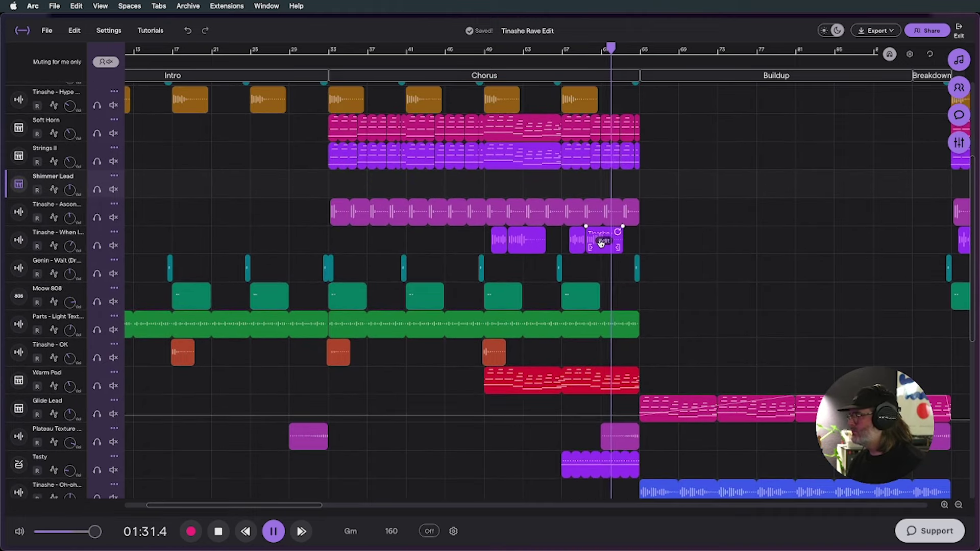
scroll(567, 193, up, 2)
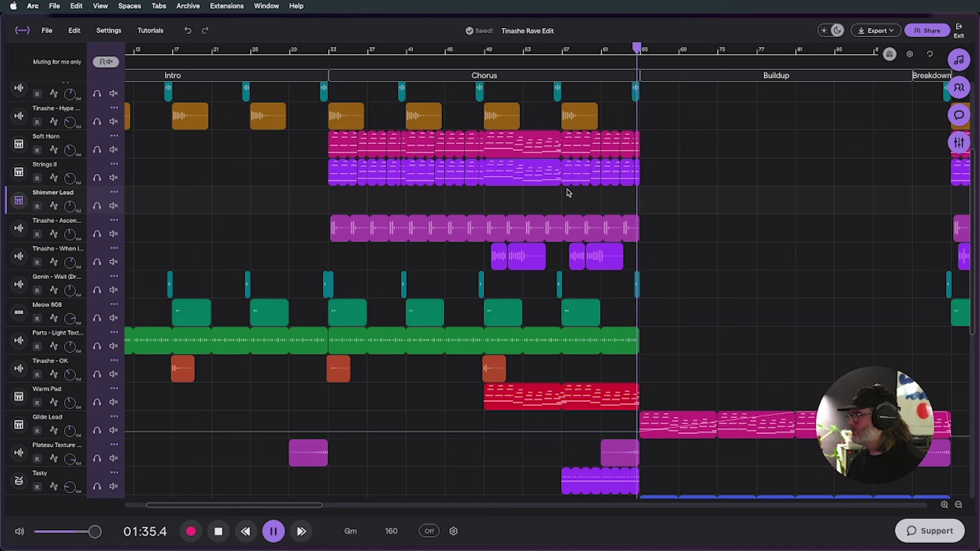
key(space)
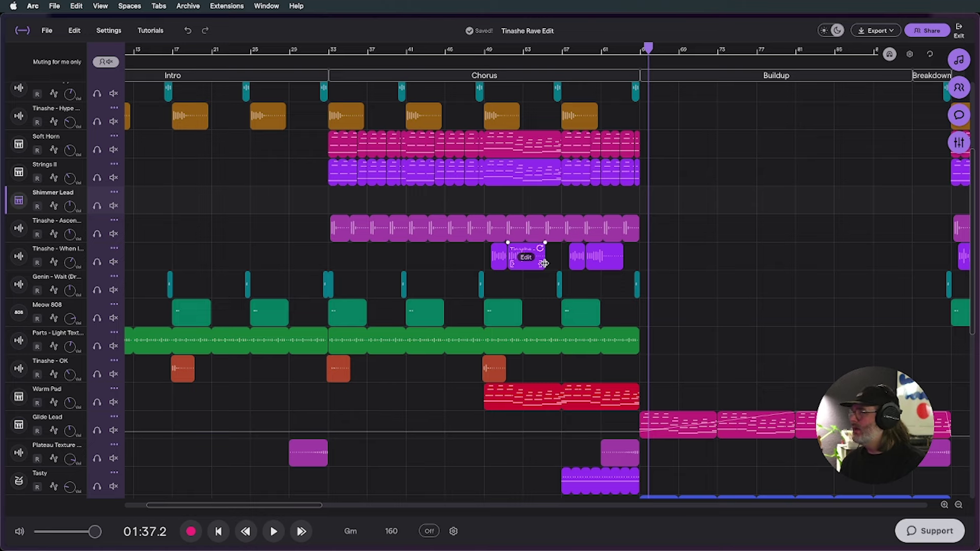
Examine which tracks drop out between the first Chorus and the Buildup, and move the playhead to bar 65
scroll(529, 275, down, 2)
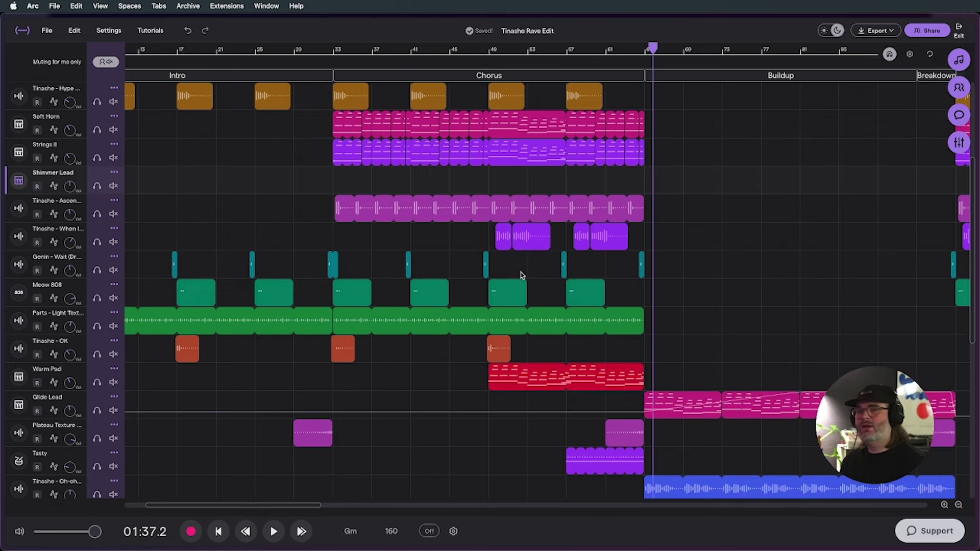
scroll(650, 222, down, 1)
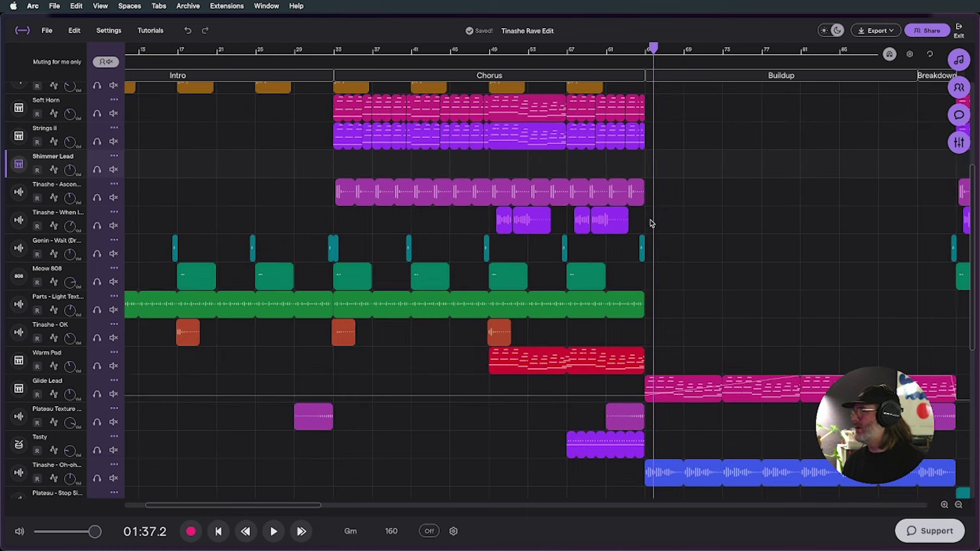
scroll(650, 223, right, 2)
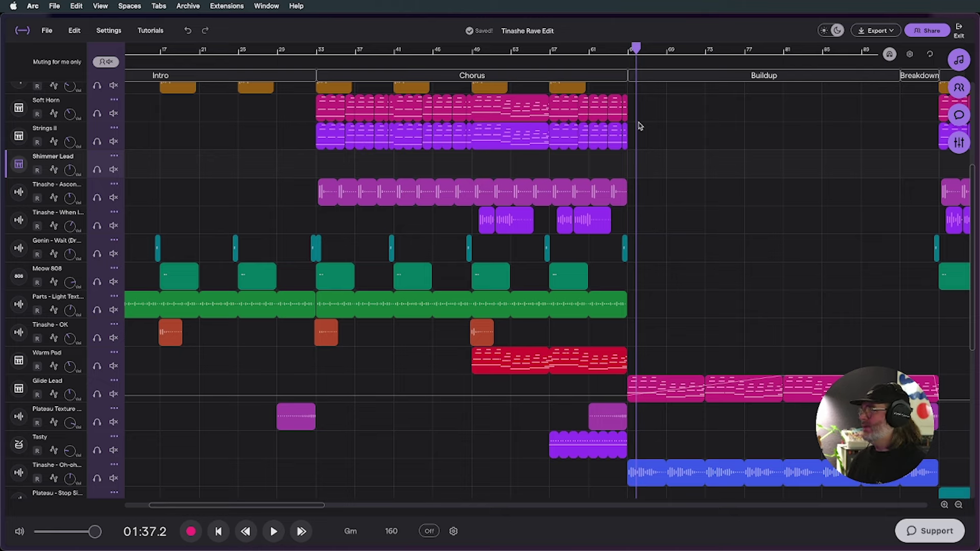
scroll(639, 128, up, 3)
scroll(642, 130, right, 3)
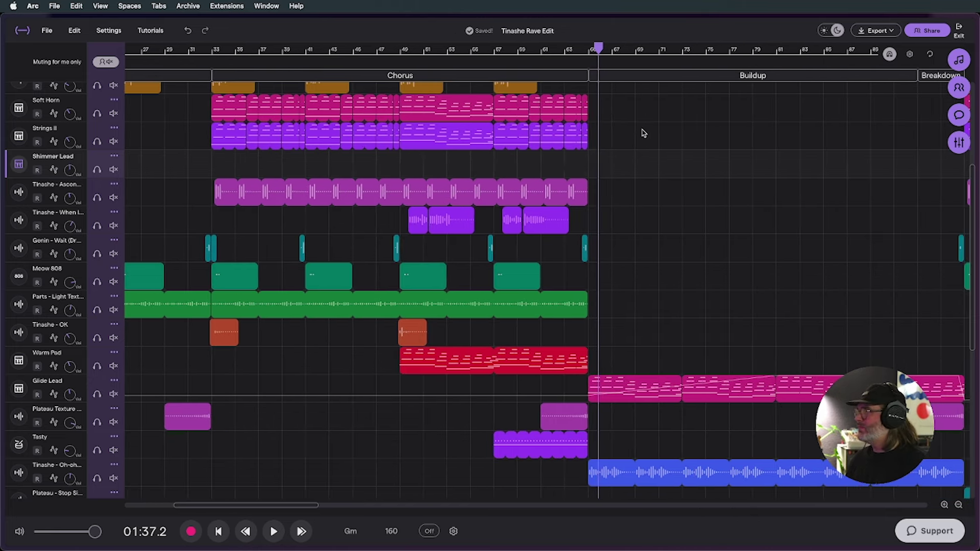
scroll(641, 133, right, 3)
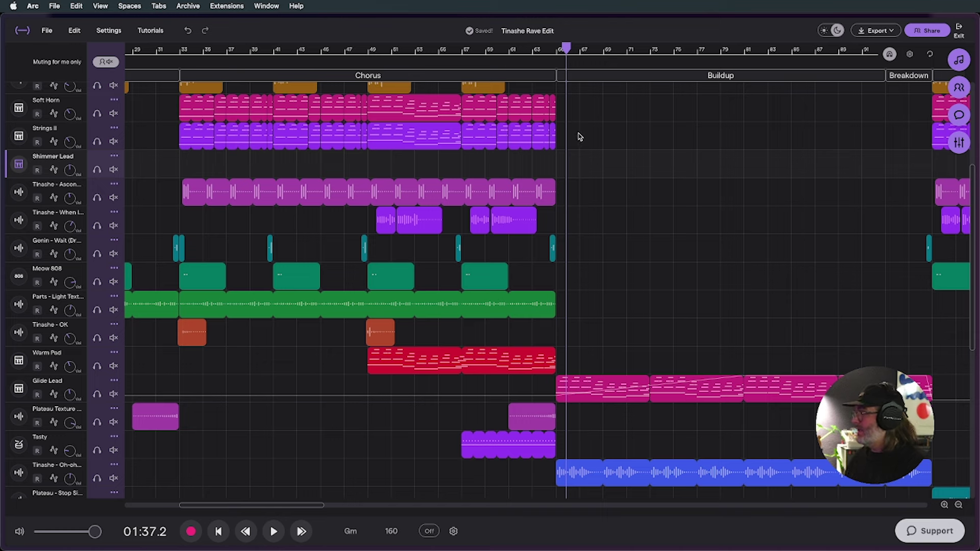
click(558, 51)
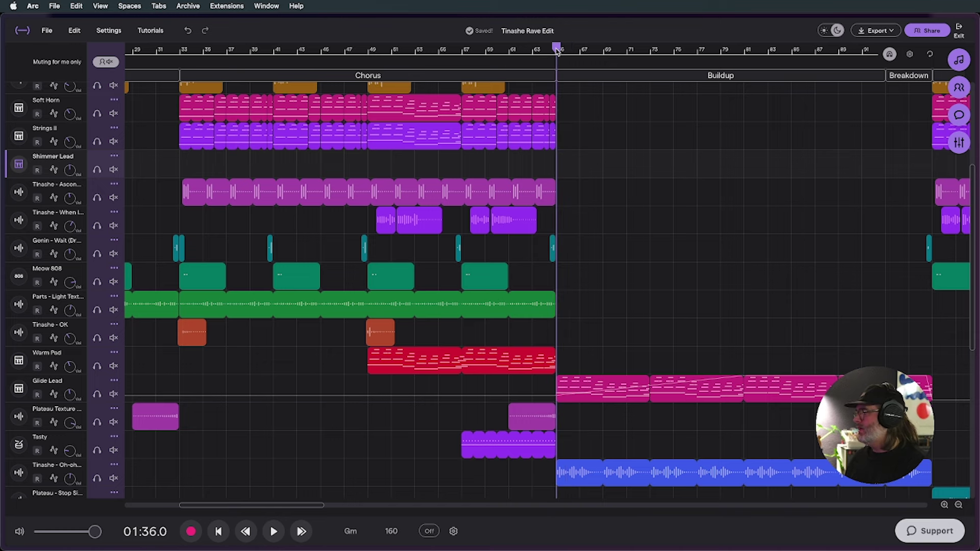
Open the Glide Lead track's instrument and examine its clips across the Buildup and Breakdown
click(19, 390)
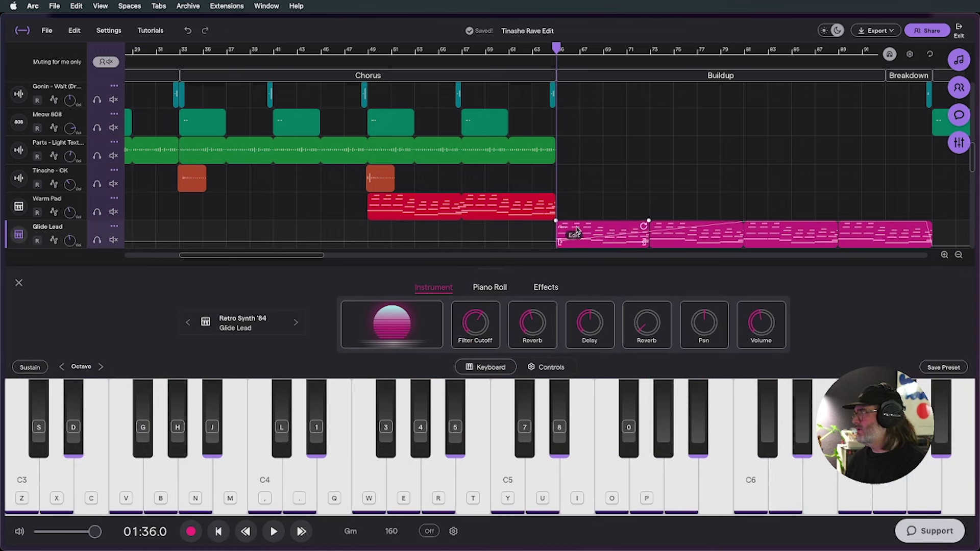
scroll(577, 230, down, 1)
scroll(577, 230, down, 1)
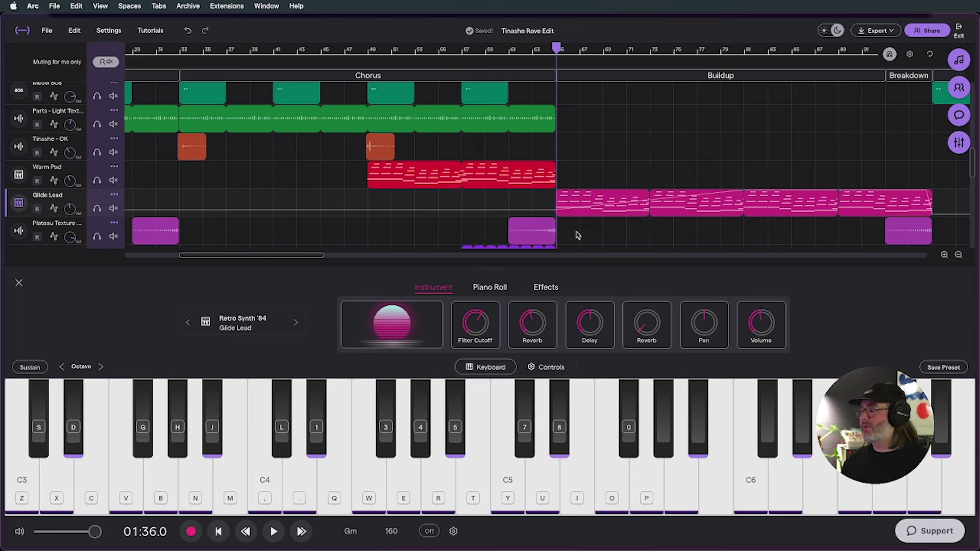
scroll(578, 235, down, 2)
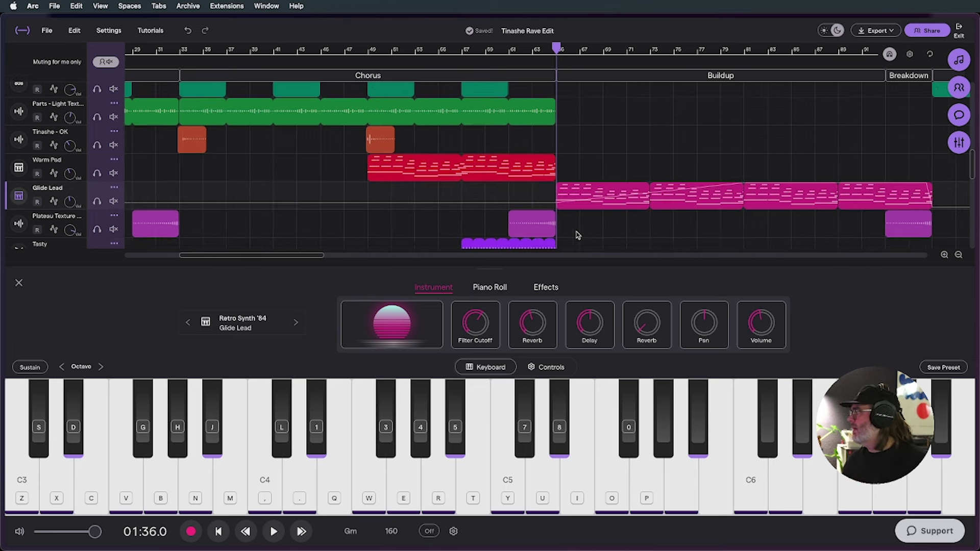
scroll(578, 234, right, 5)
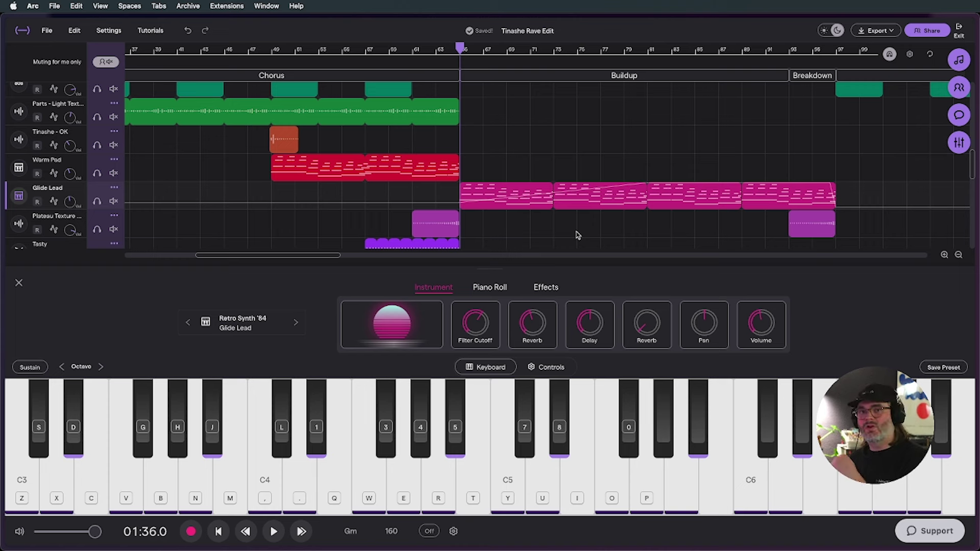
scroll(577, 235, right, 1)
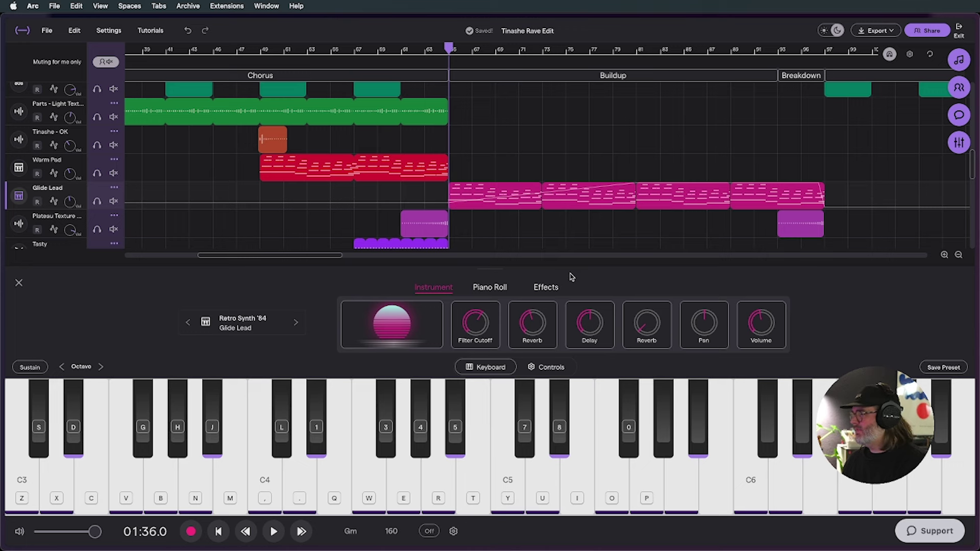
scroll(541, 250, right, 3)
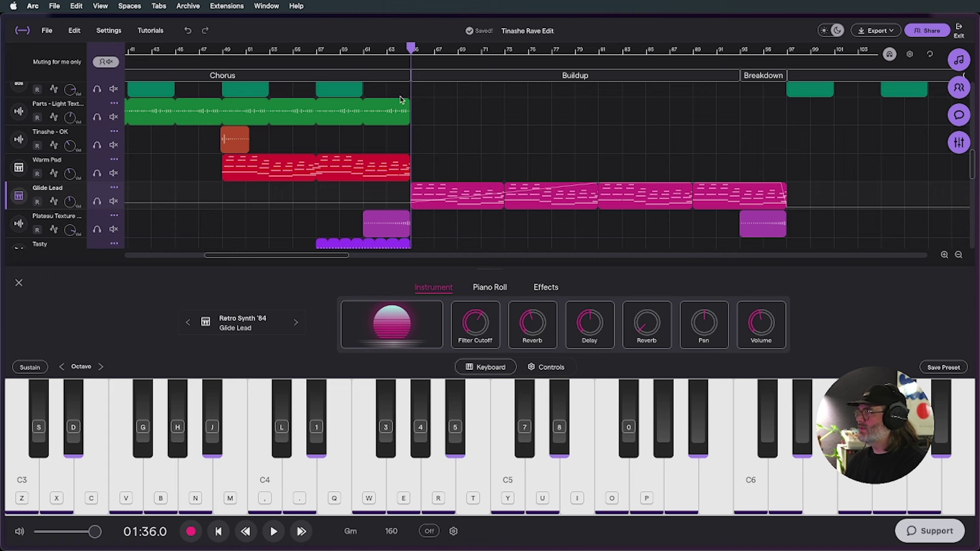
Play from bar 61 across the transition into the Buildup, and close the Glide Lead instrument view
click(364, 50)
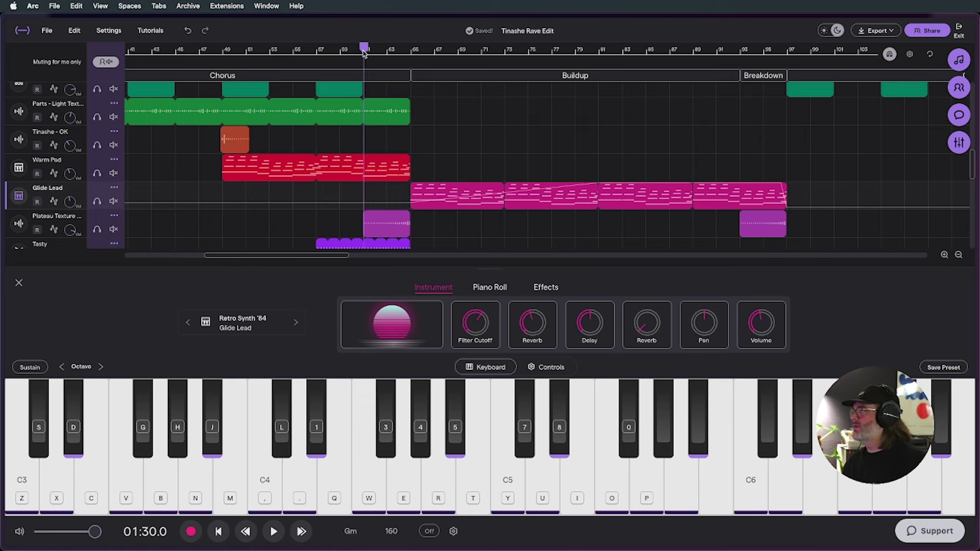
key(space)
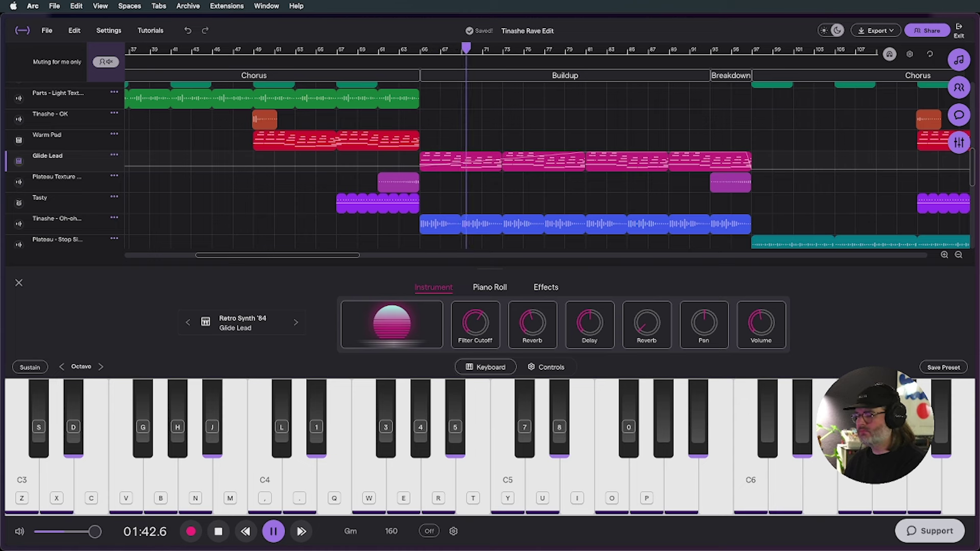
scroll(475, 220, down, 2)
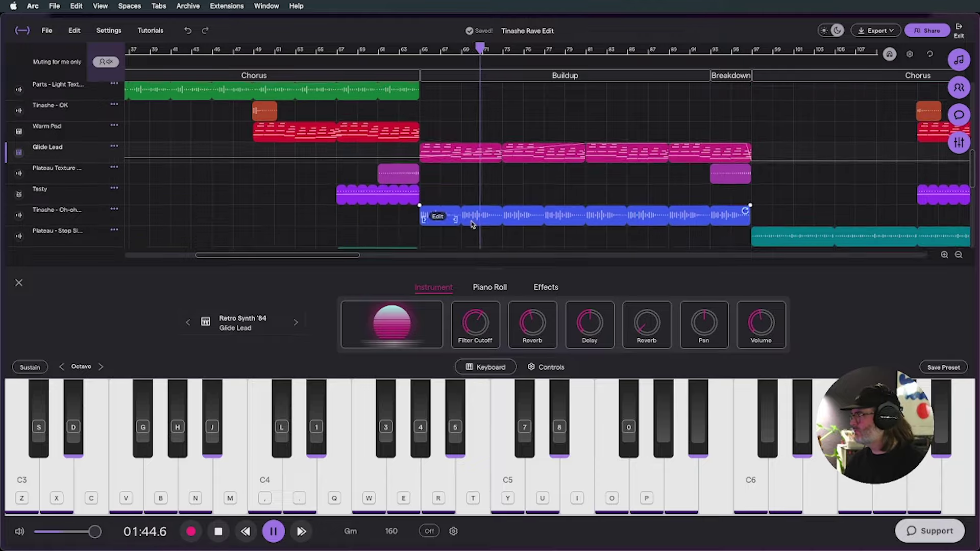
click(18, 282)
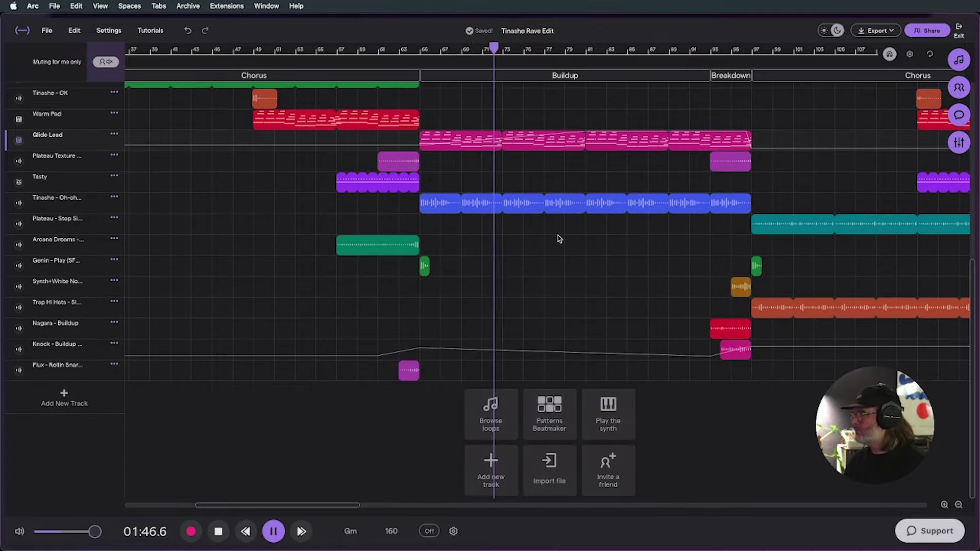
Listen through the Buildup and Breakdown, examining their reduced layers, and pause at the start of the second Chorus
scroll(559, 237, up, 5)
scroll(560, 239, up, 3)
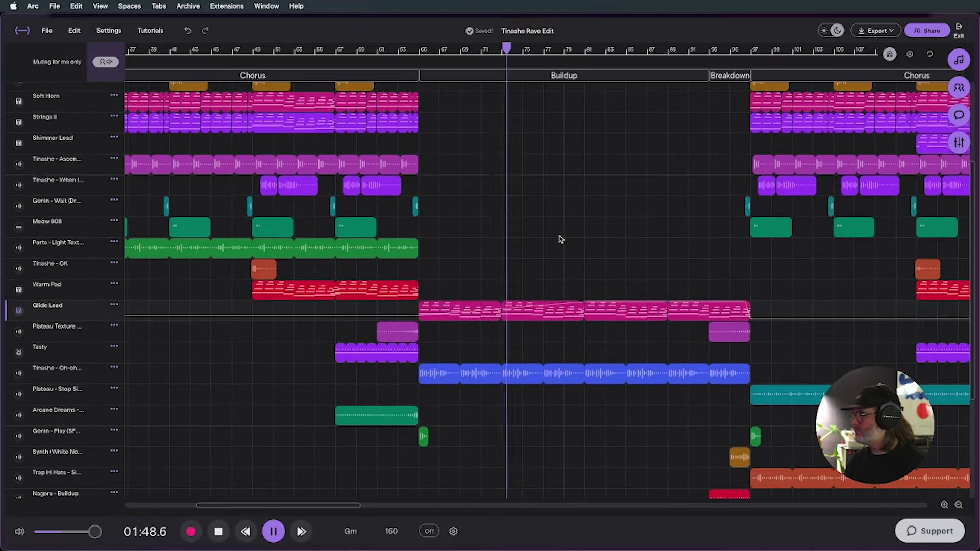
scroll(560, 239, up, 1)
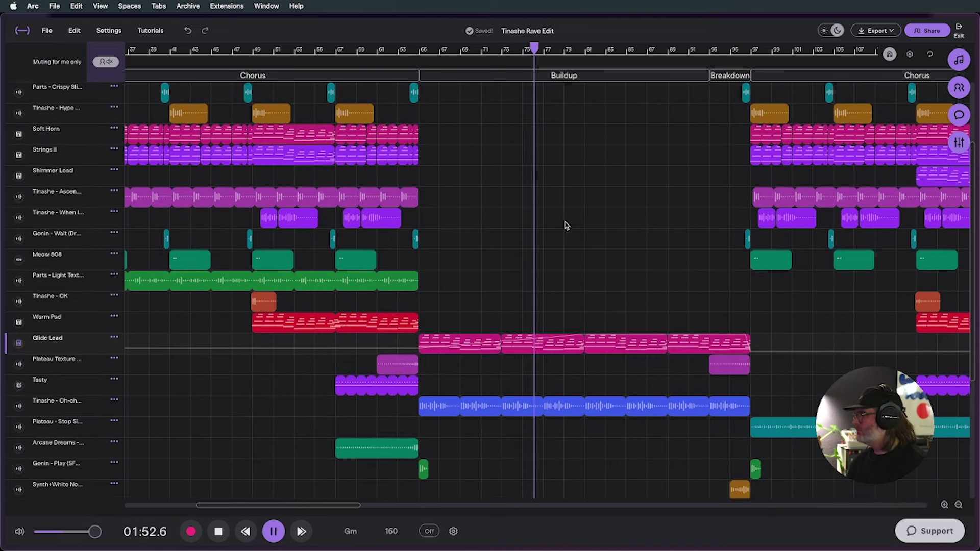
scroll(651, 220, up, 1)
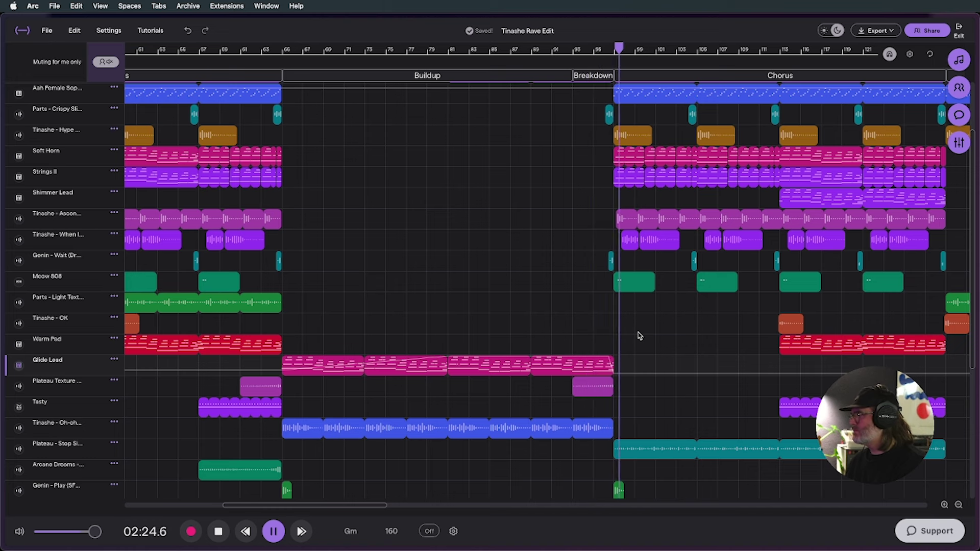
key(space)
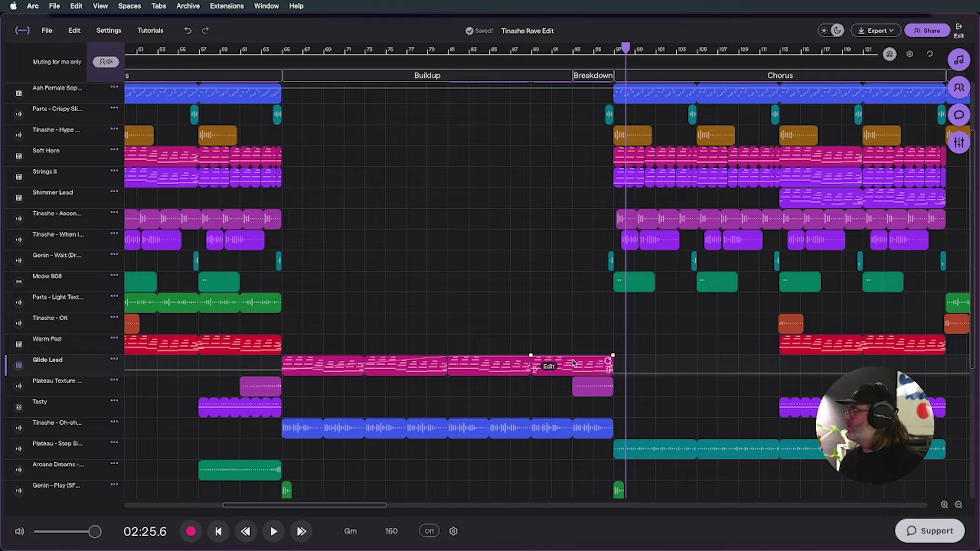
Solo the "Plateau - Stop Si..." track and play it from the start of the second Chorus at bar 97
scroll(656, 302, down, 5)
click(614, 261)
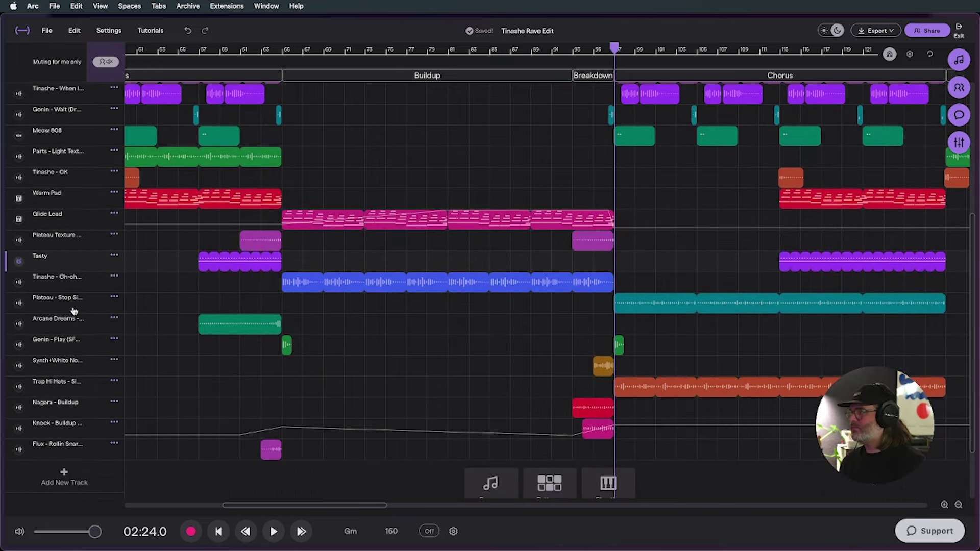
scroll(144, 307, up, 3)
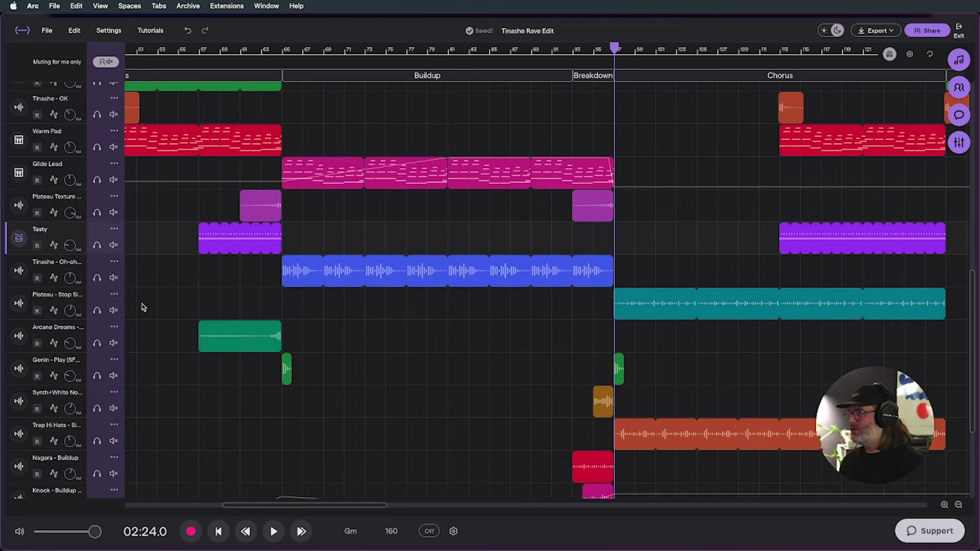
click(97, 310)
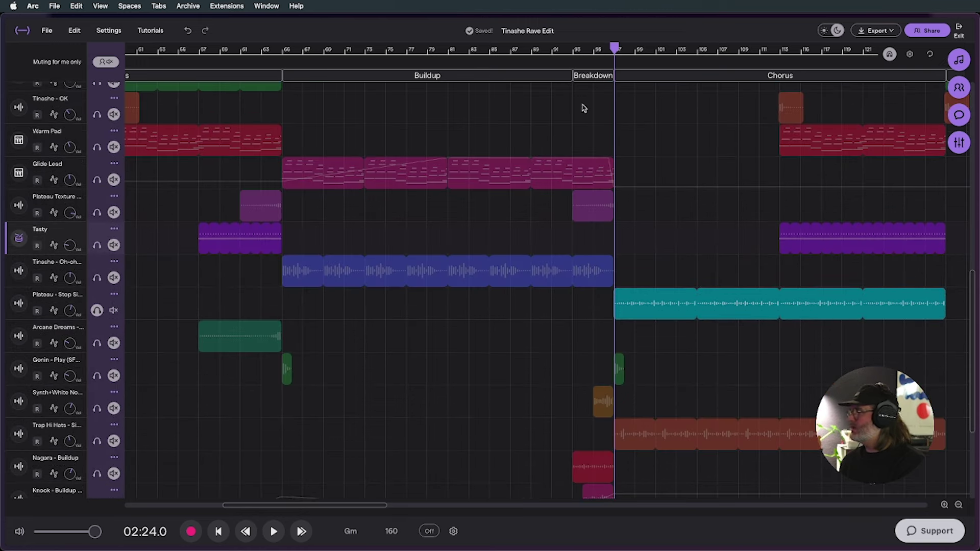
key(space)
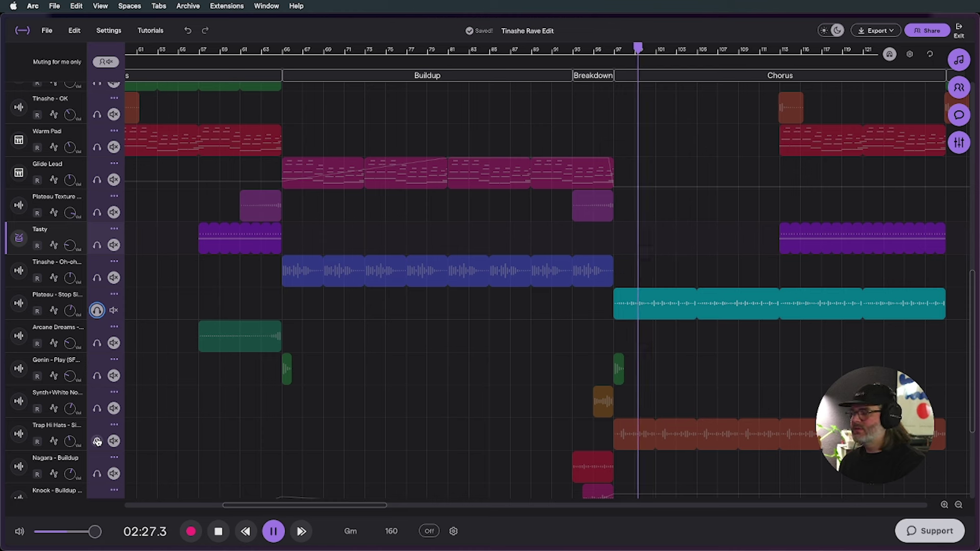
Stop playback, solo the "Trap Hi Hats - Si..." track instead, play it within the second Chorus, and clear the solo
key(space)
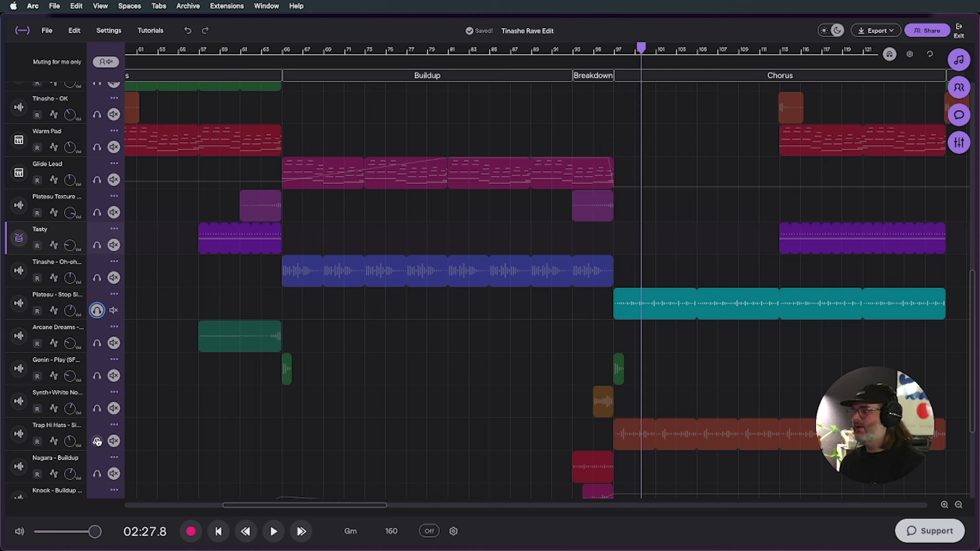
click(97, 441)
key(space)
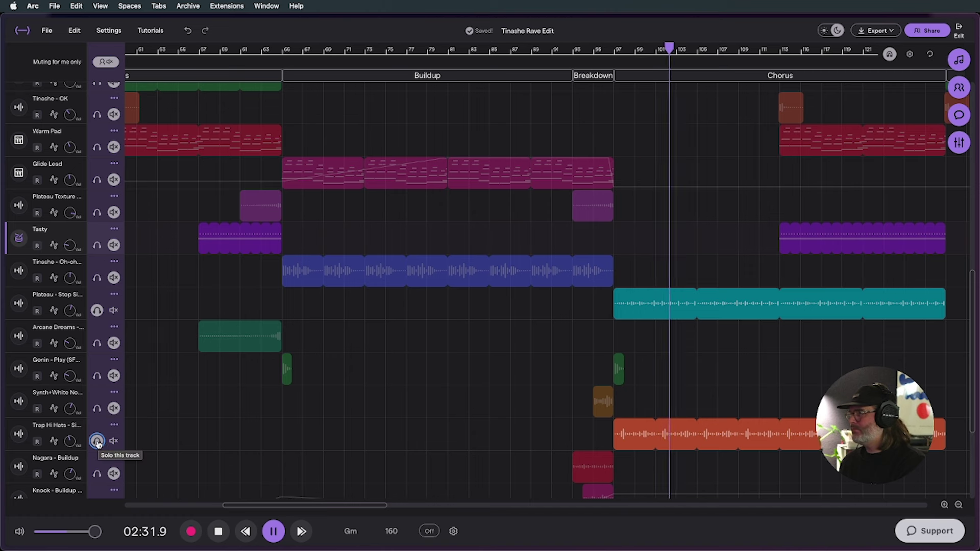
key(space)
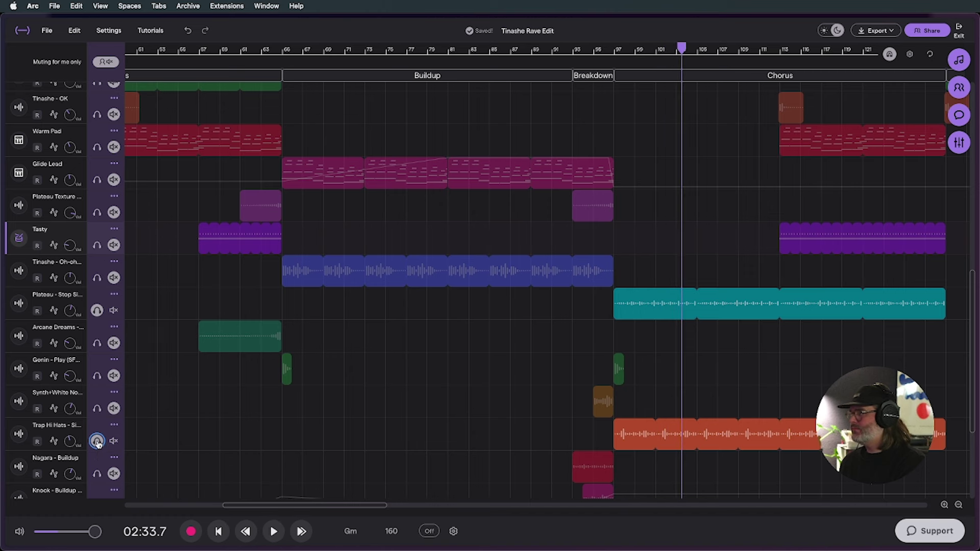
click(97, 441)
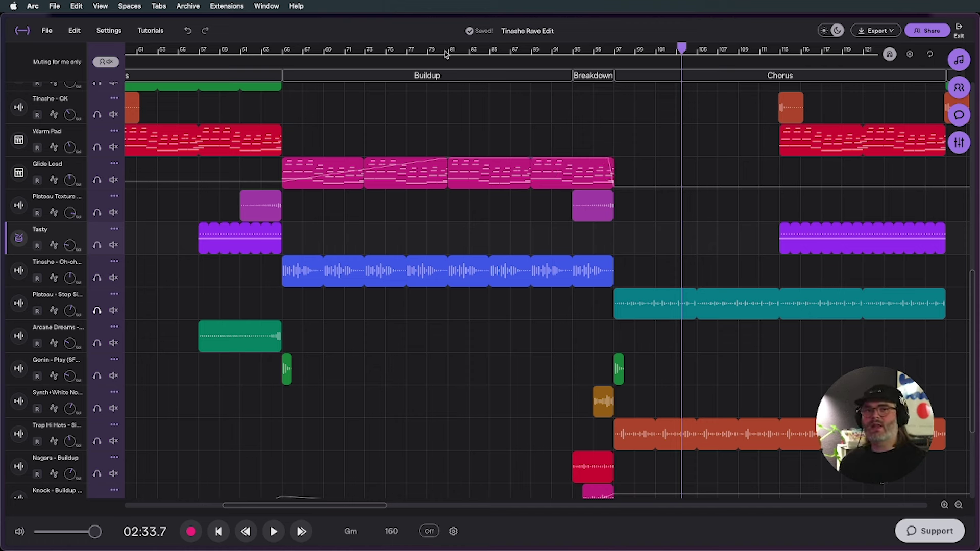
Play on through the second Chorus with all tracks audible, examining its layers, and pause before the Outro
scroll(523, 112, down, 5)
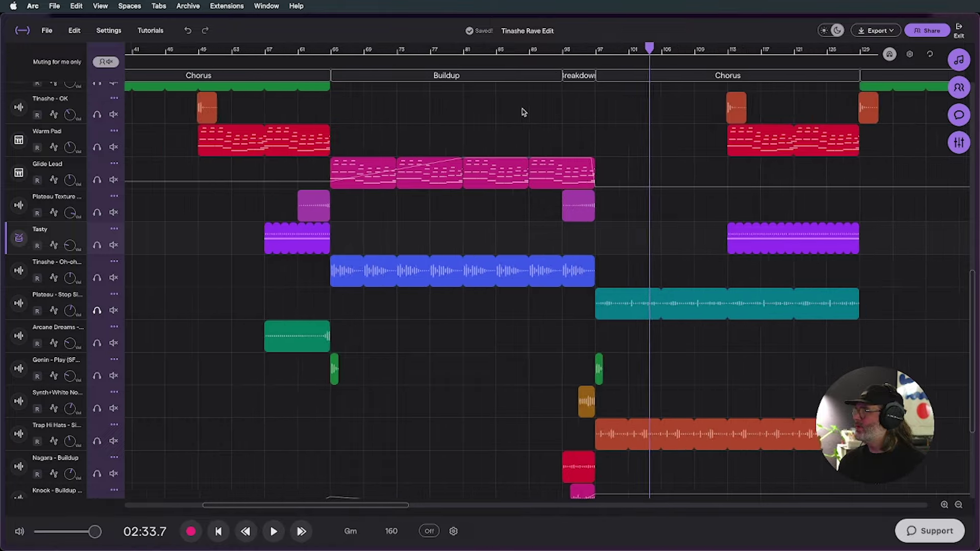
scroll(523, 111, right, 10)
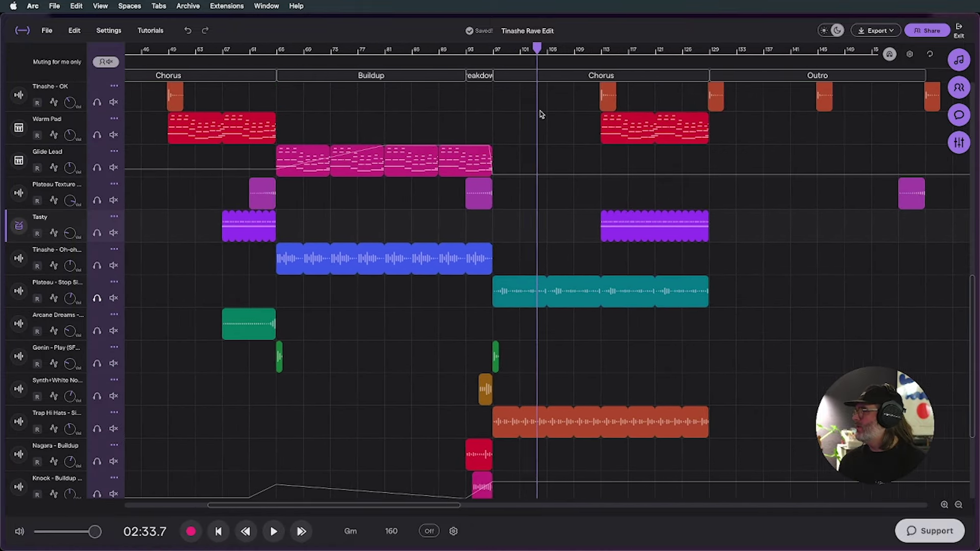
scroll(541, 114, up, 3)
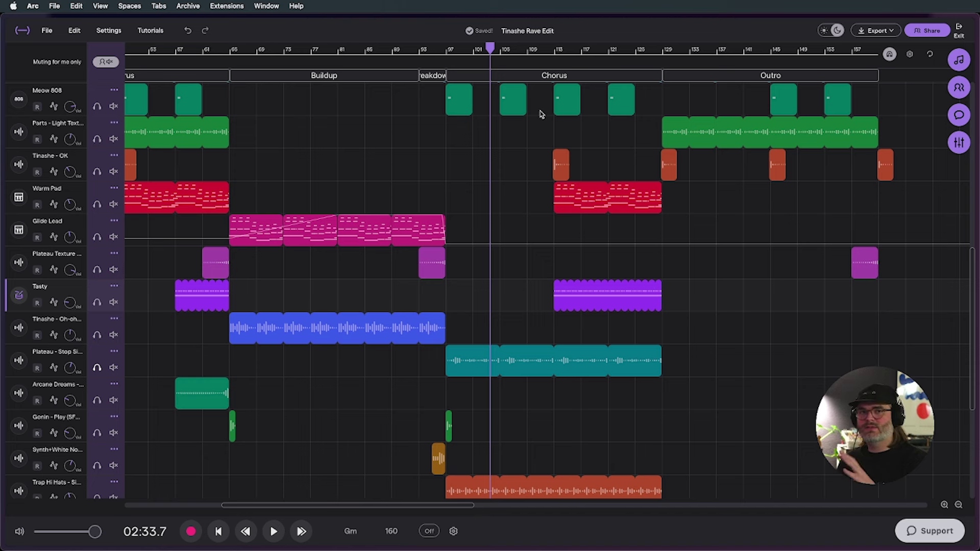
key(space)
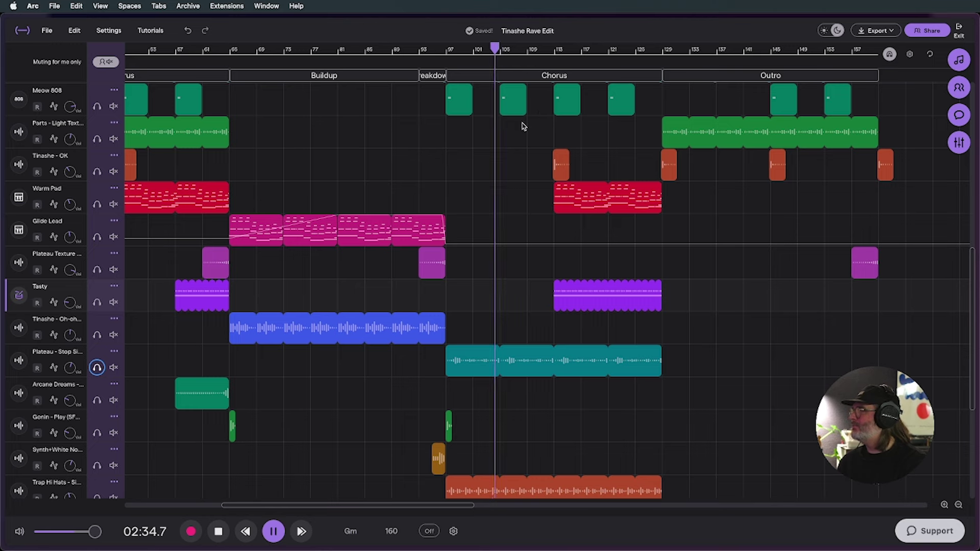
scroll(523, 126, down, 2)
scroll(523, 126, down, 2)
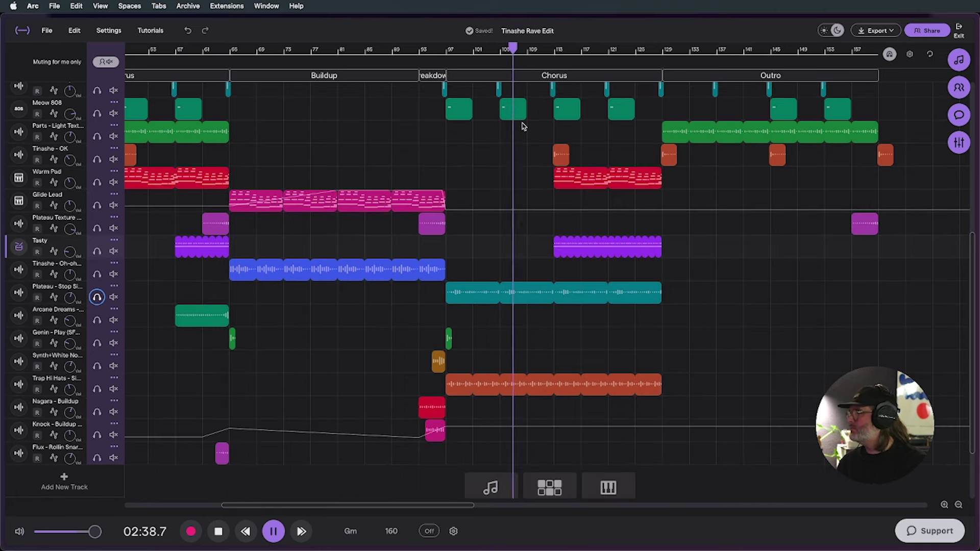
scroll(523, 126, down, 2)
scroll(523, 127, down, 1)
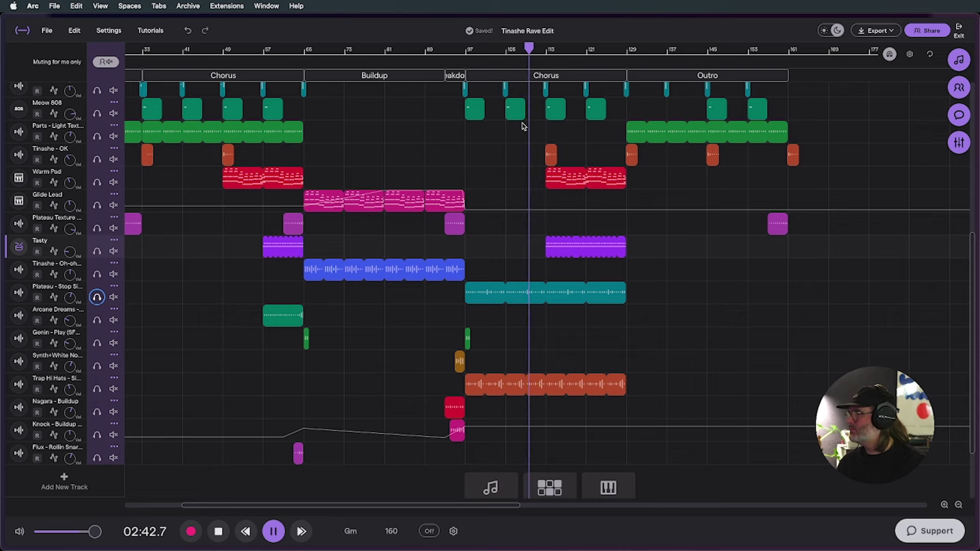
scroll(523, 126, up, 4)
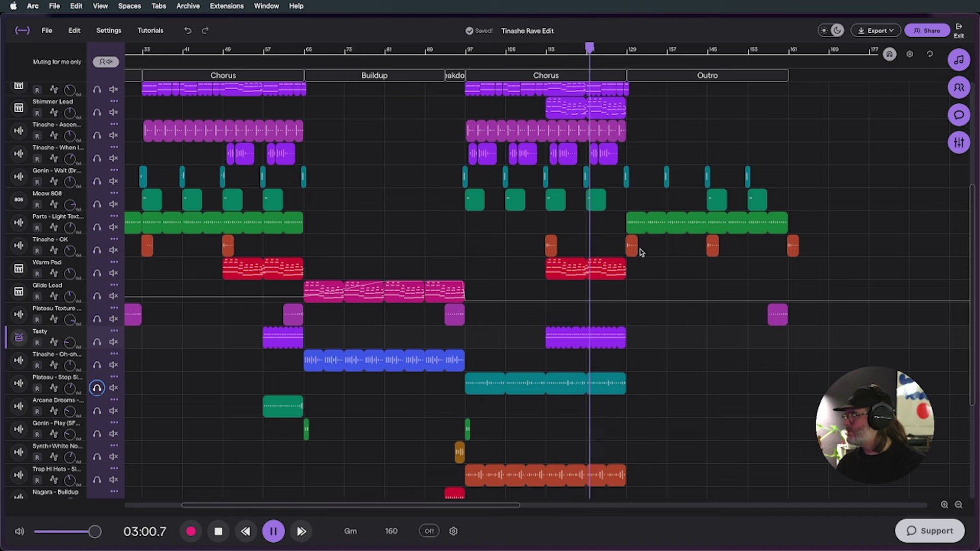
key(space)
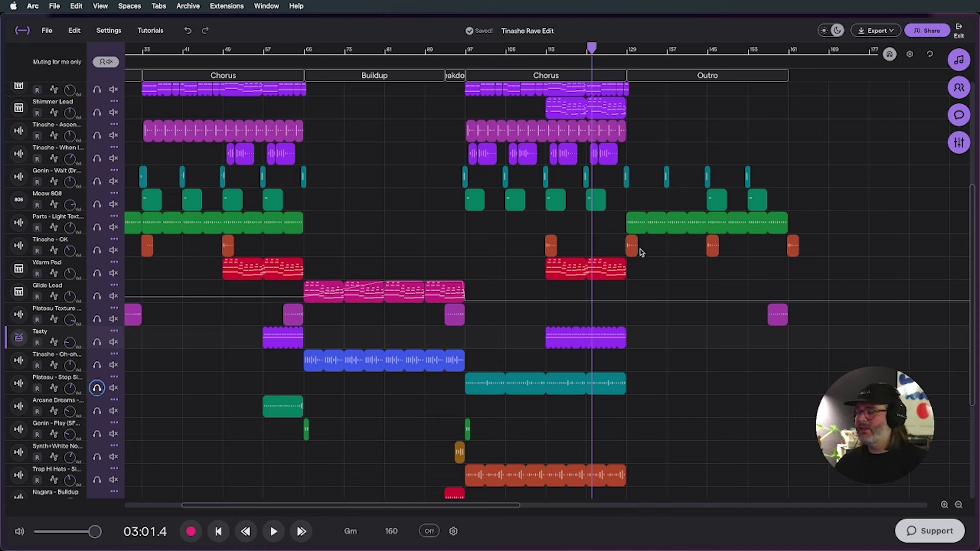
Play the Outro from its start at bar 129, examining which tracks remain in it, and pause partway through
click(626, 49)
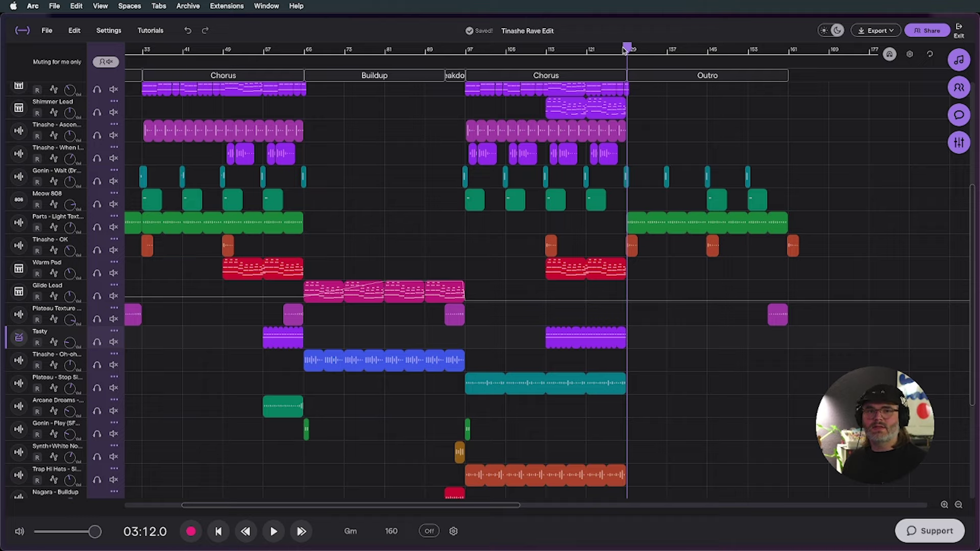
key(space)
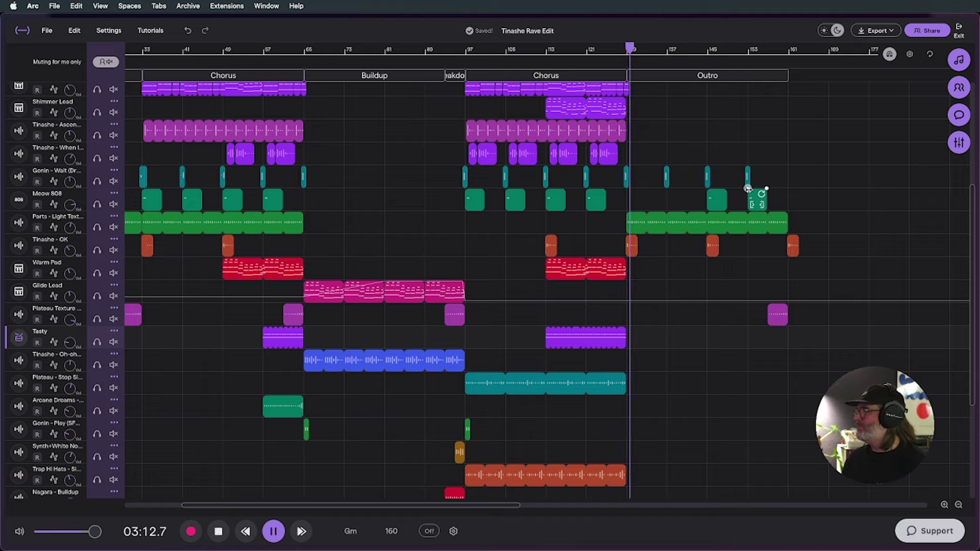
scroll(733, 282, down, 4)
scroll(733, 282, up, 6)
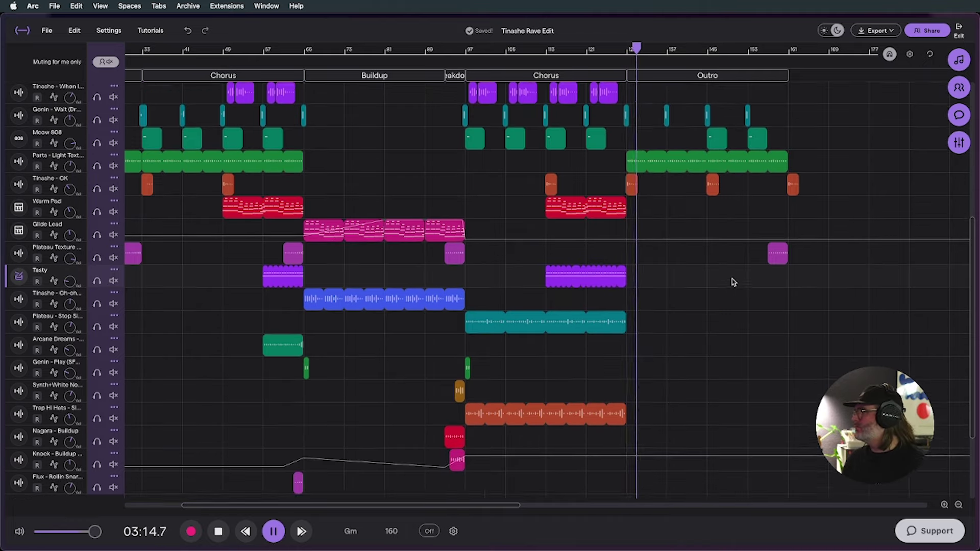
click(733, 282)
scroll(733, 283, up, 4)
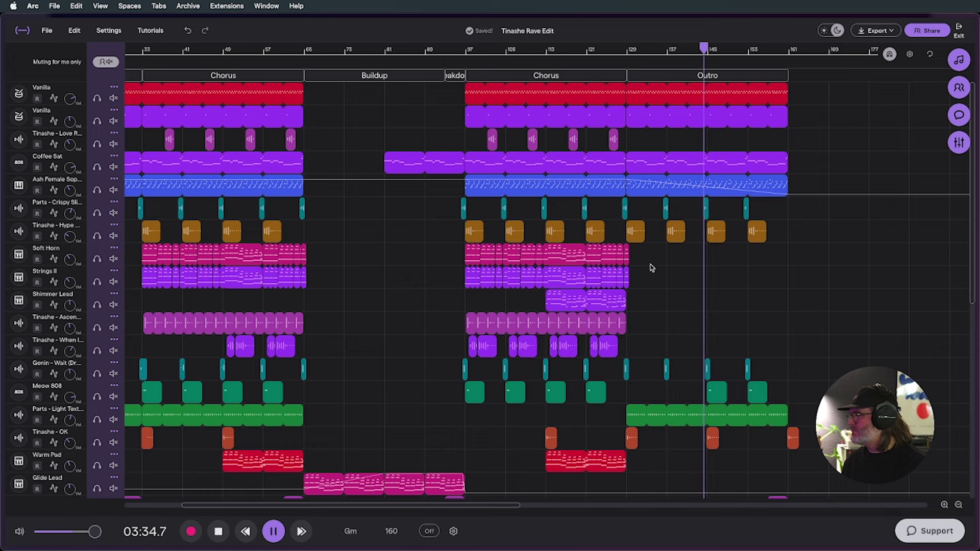
key(space)
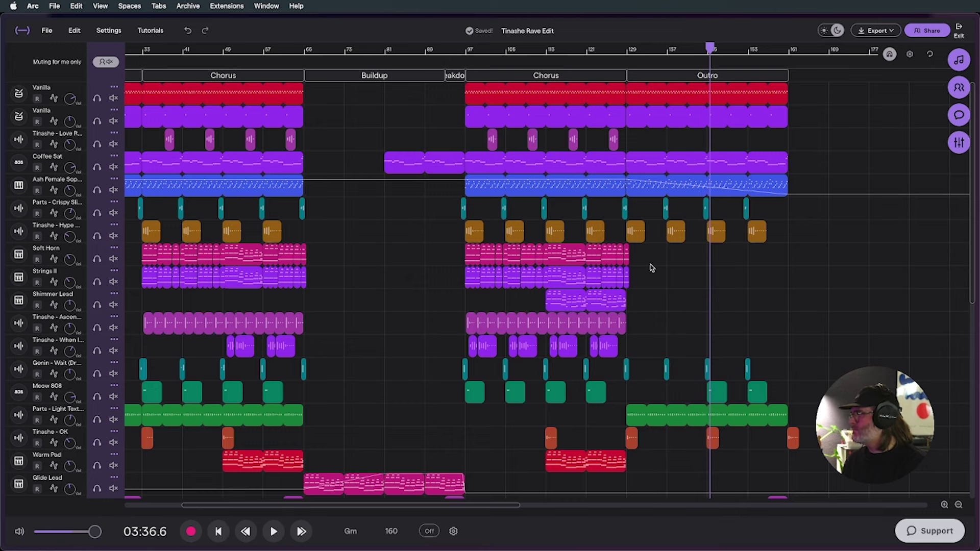
Solo the "Tinashe - Hype ..." track, play from bar 97, and restore the full mix as the second Chorus continues
scroll(651, 267, up, 3)
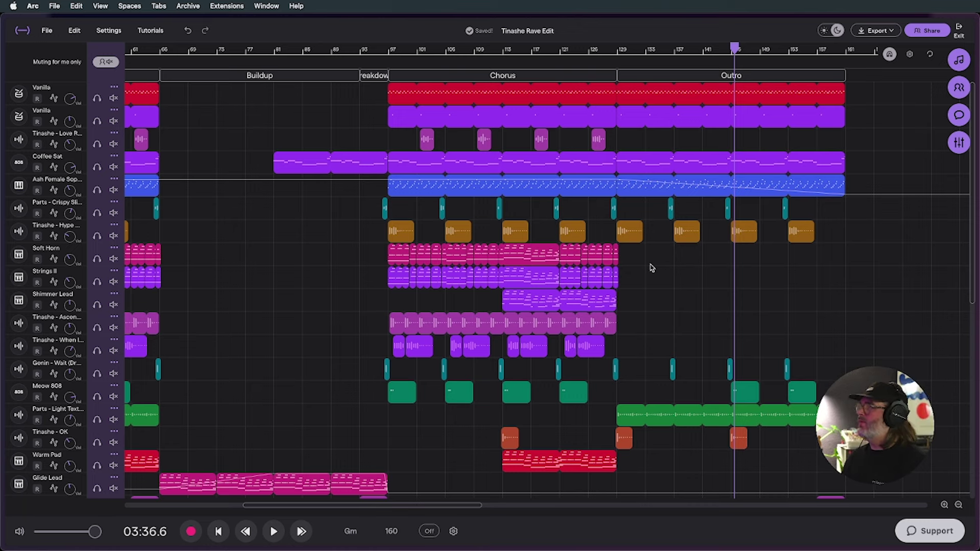
scroll(417, 82, up, 4)
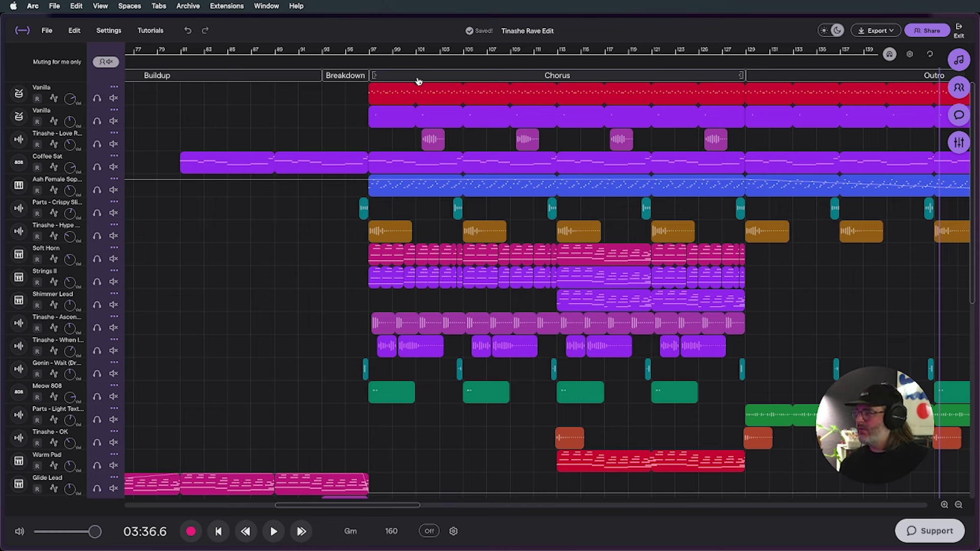
click(370, 50)
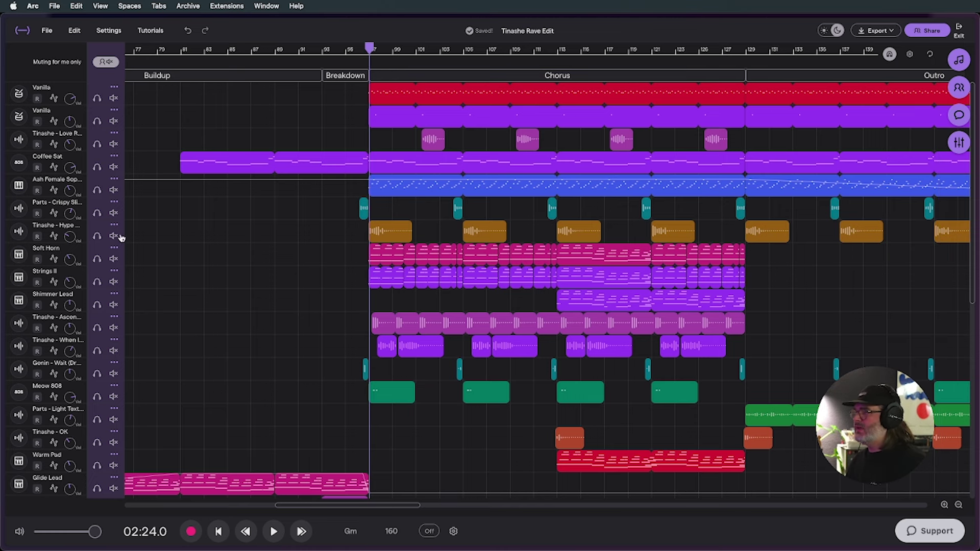
scroll(322, 245, up, 3)
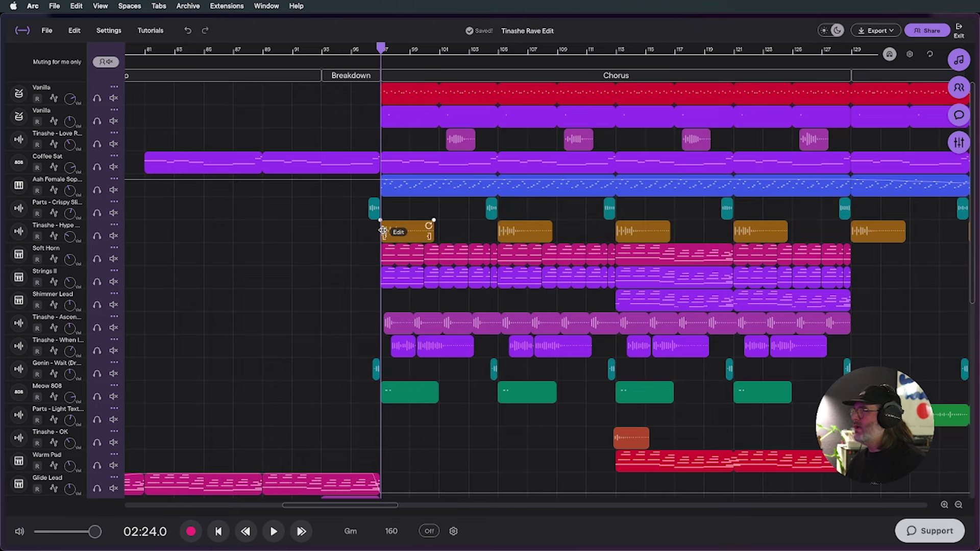
scroll(401, 235, up, 5)
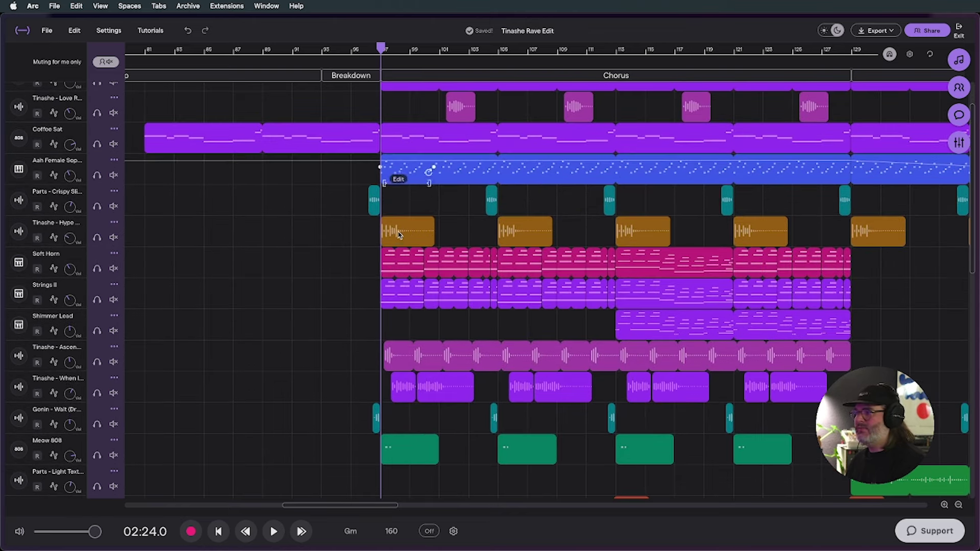
click(97, 238)
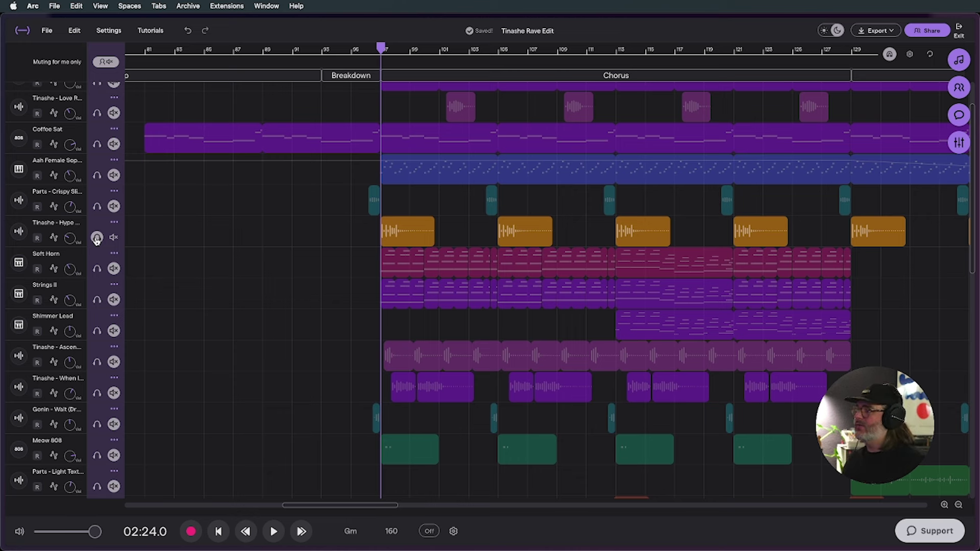
key(space)
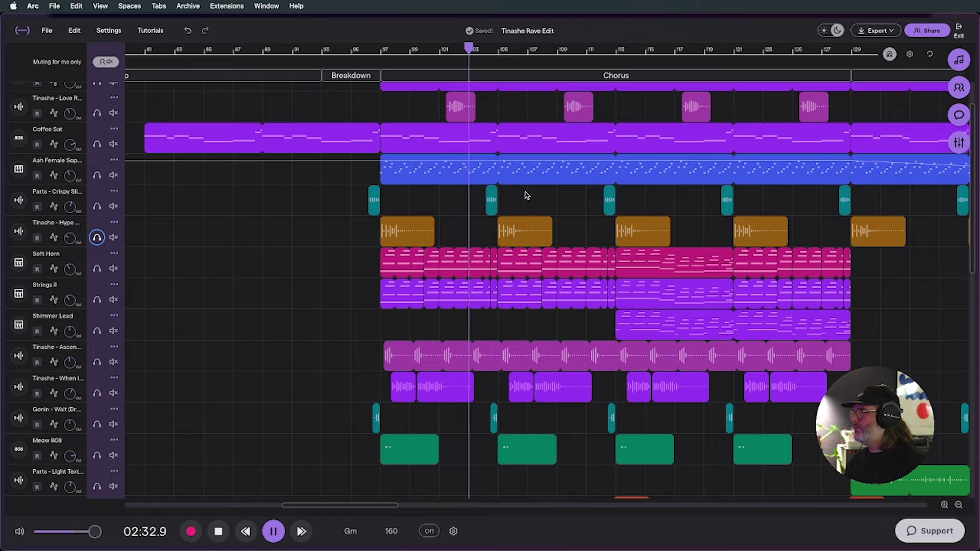
key(space)
scroll(516, 208, down, 10)
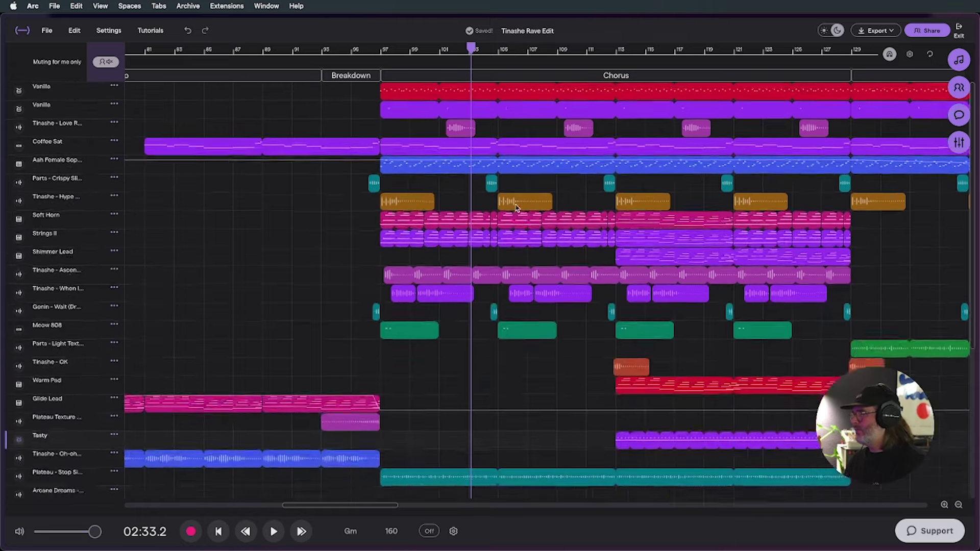
scroll(515, 204, down, 2)
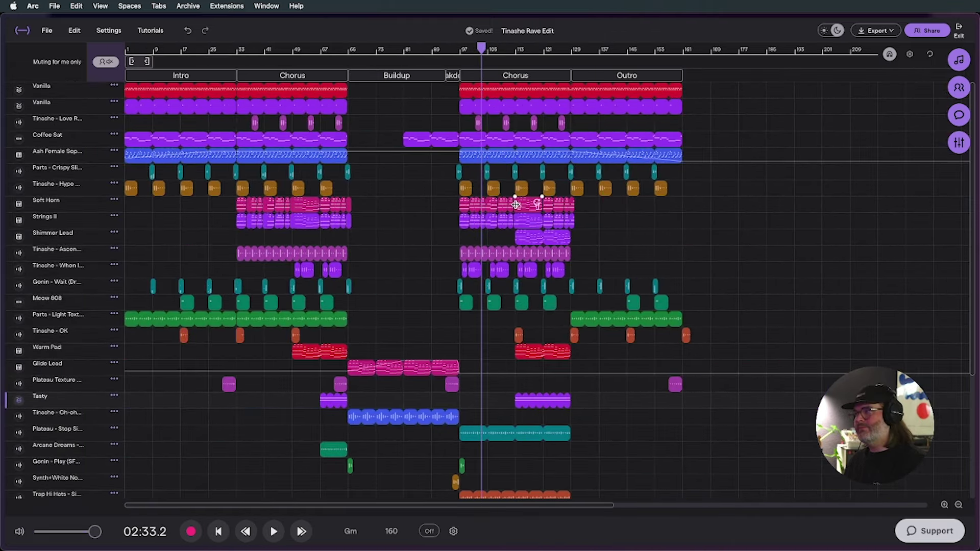